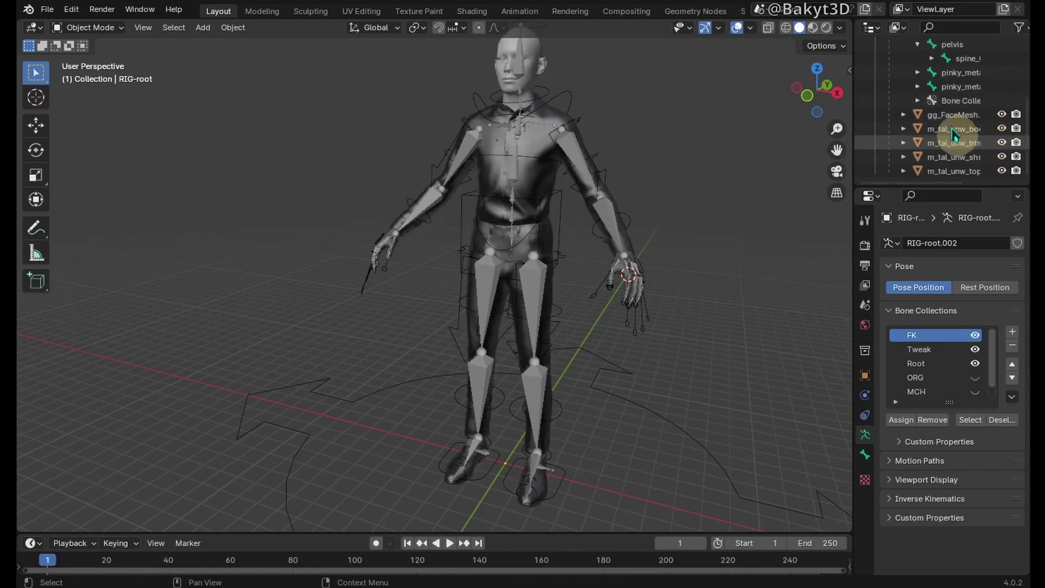
Step: Parent the face, body and clothing meshes to RIG-root with automatic weights
click(953, 114)
shift+click(951, 172)
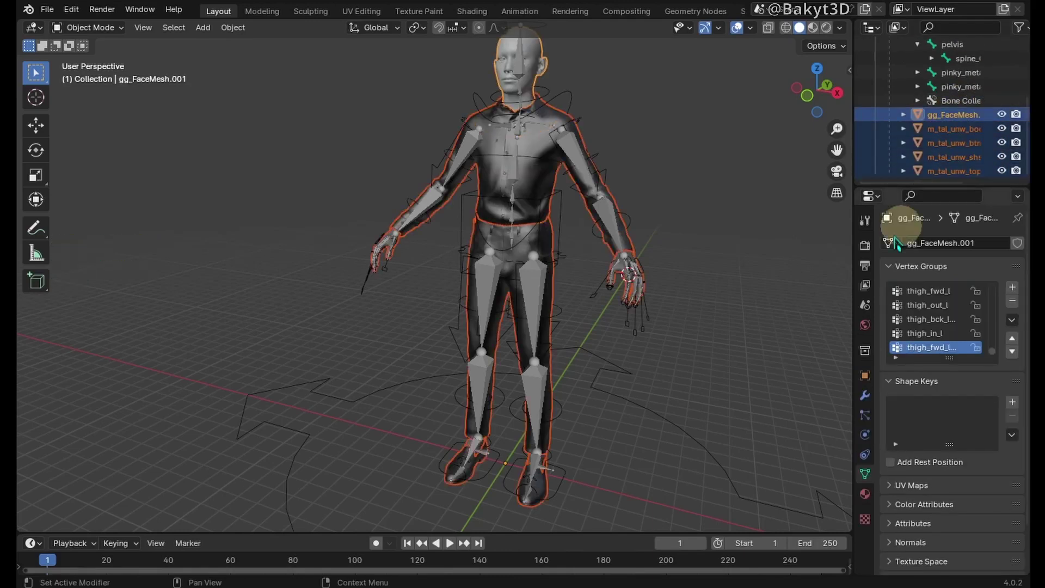
shift+click(701, 441)
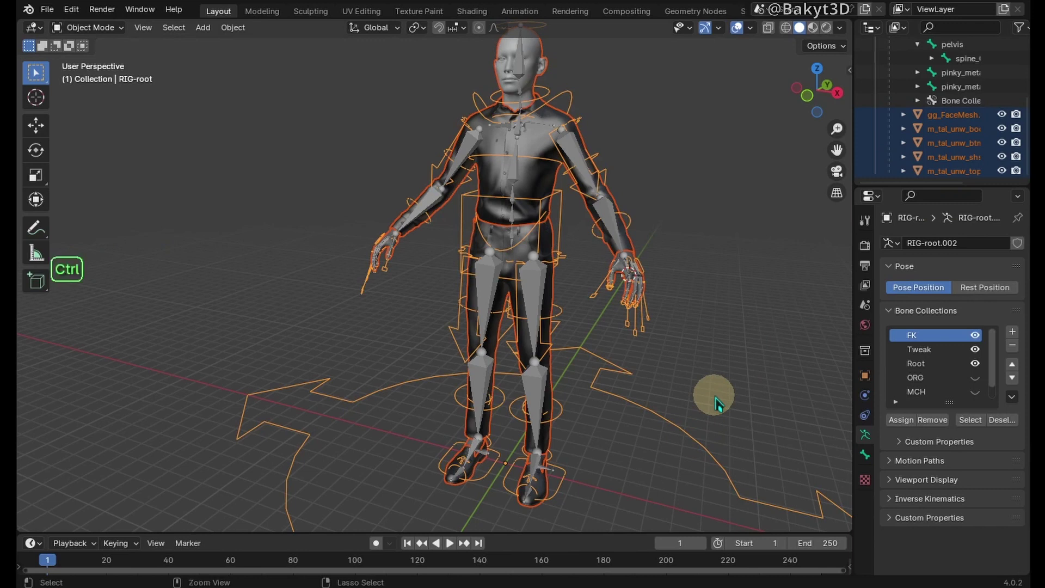
key(ctrl+p)
click(680, 495)
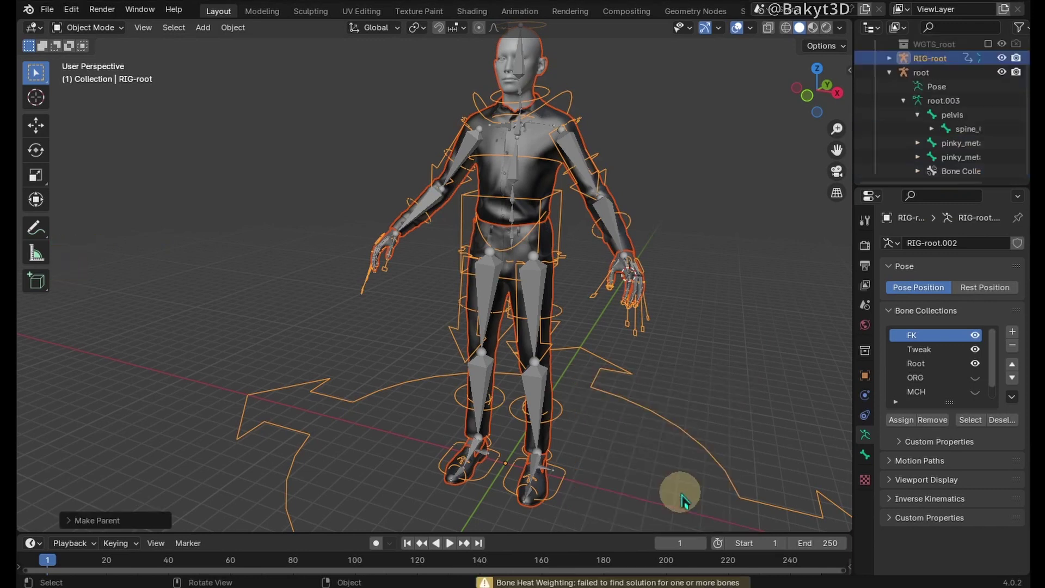
Step: Test-bend the torso control in Pose Mode, undo it, and return to Object Mode
key(ctrl+Tab)
drag(564, 231, 627, 263)
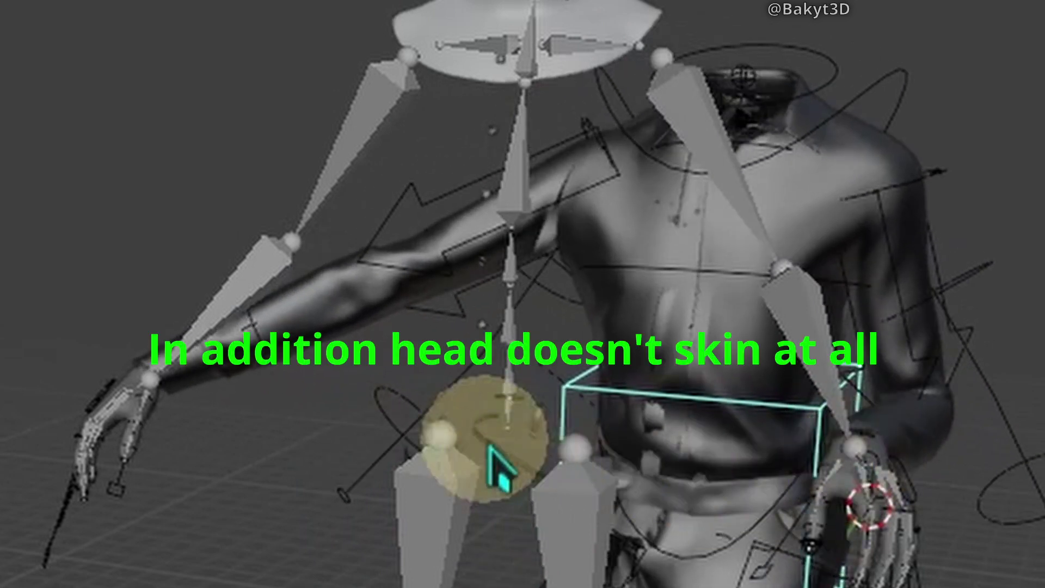
key(ctrl+z)
key(ctrl+Tab)
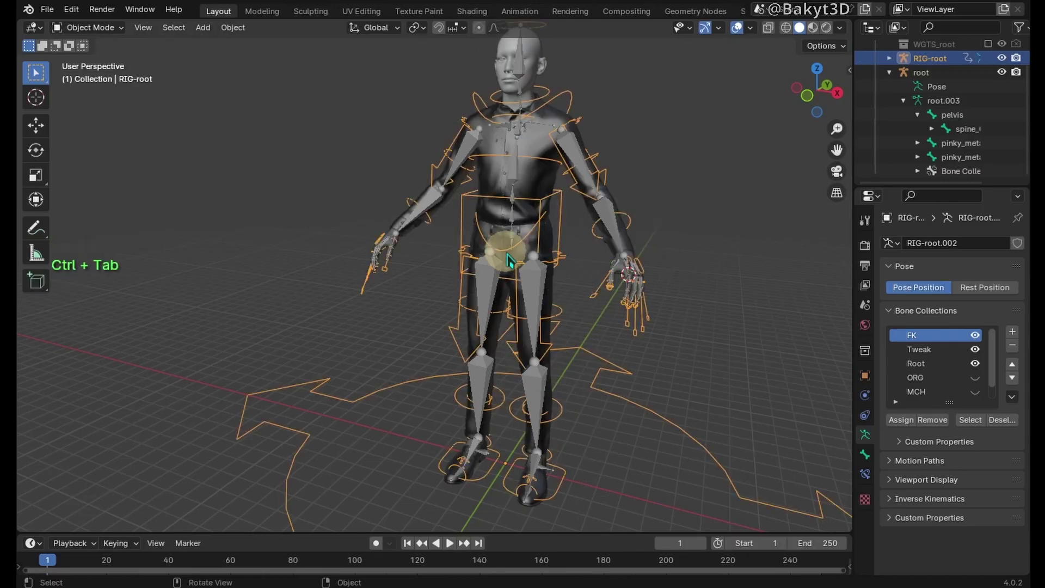
Step: Hide the RIG-root widgets and merge the shoes' overlapping vertices by distance
click(1002, 58)
click(545, 490)
key(Tab)
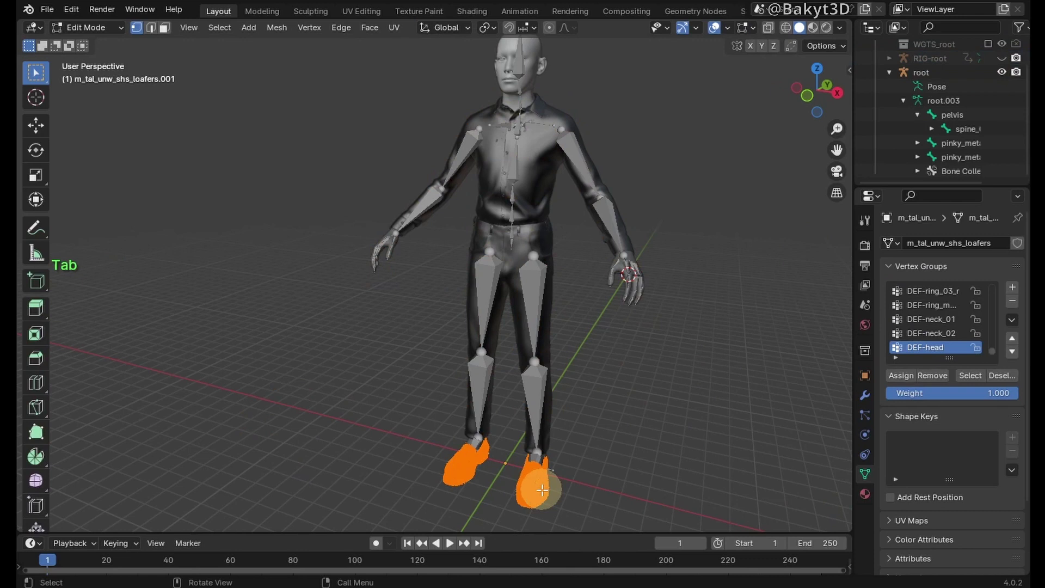
key(m)
click(531, 541)
key(Tab)
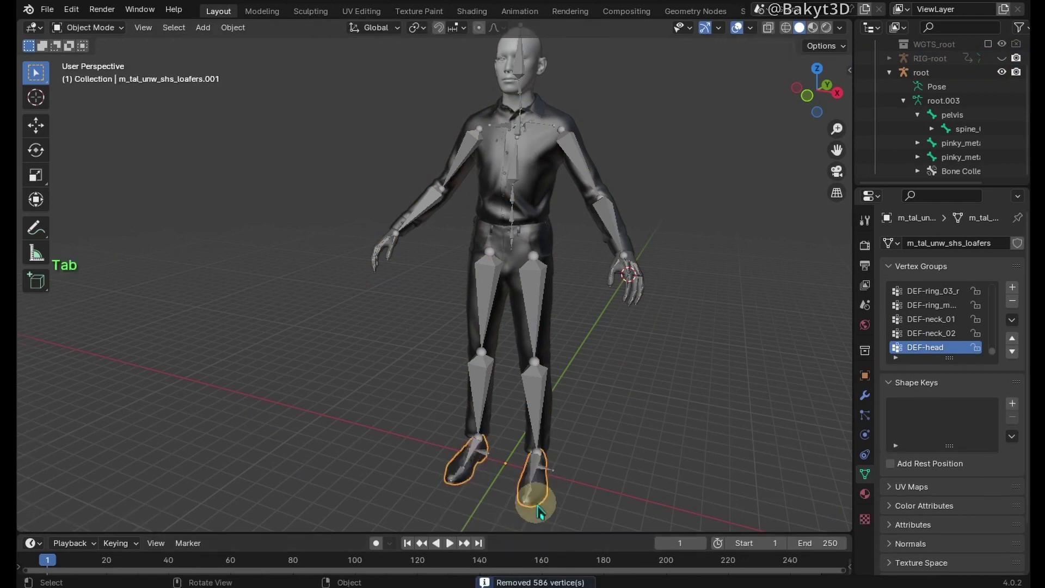
Step: Merge overlapping vertices by distance on the jeans and shirt meshes
click(541, 462)
click(549, 437)
key(Tab)
key(m)
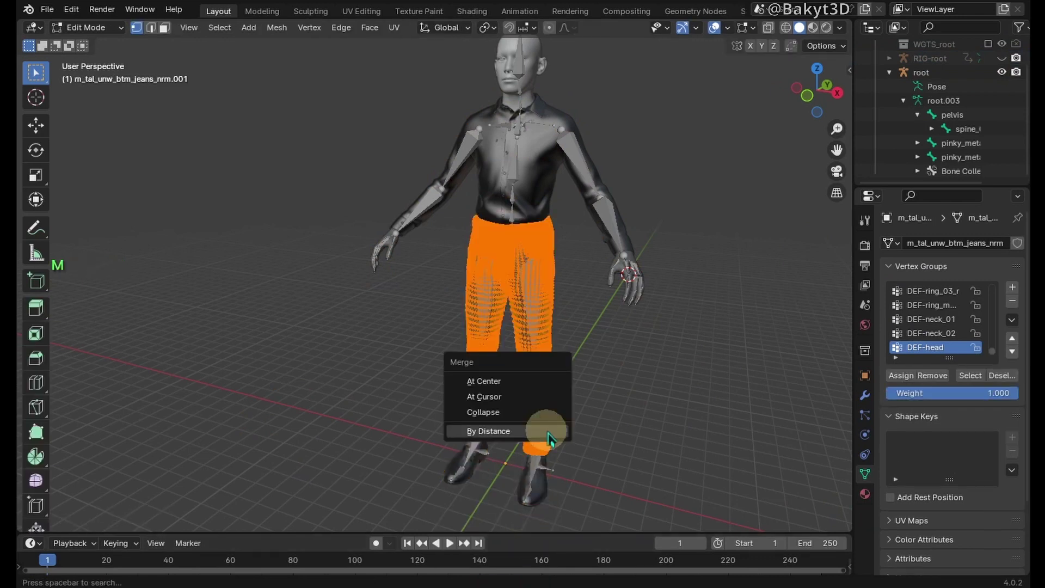
click(545, 434)
key(Tab)
click(542, 190)
key(Tab)
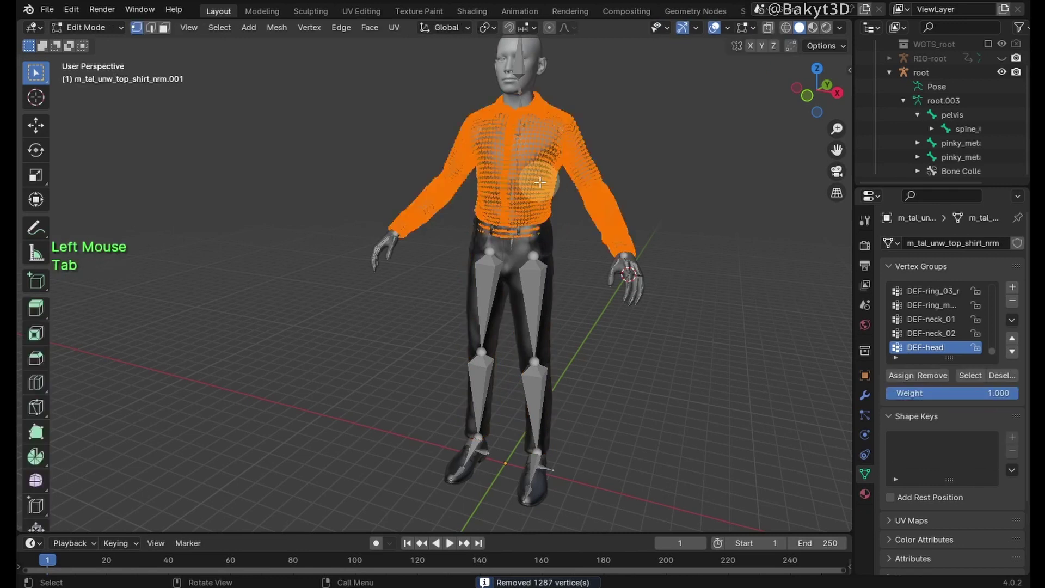
key(m)
click(538, 180)
key(Tab)
Step: Merge the body's vertices by distance and delete its neck vertices
click(608, 281)
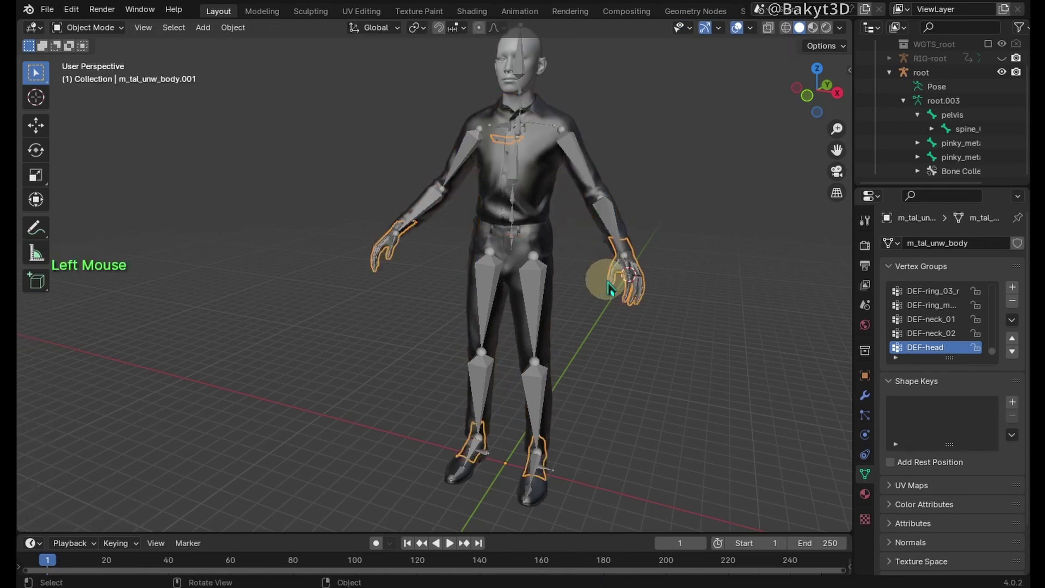
key(Tab)
key(m)
click(599, 280)
click(508, 142)
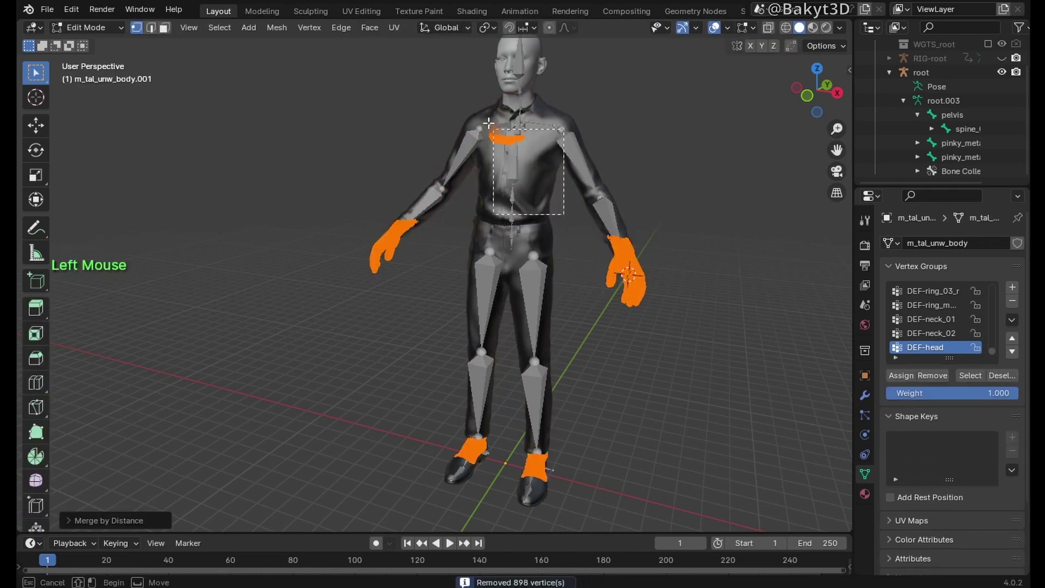
key(Delete)
click(467, 105)
key(Tab)
Step: Select the head mesh, frame it in the view and enter Edit Mode
click(490, 107)
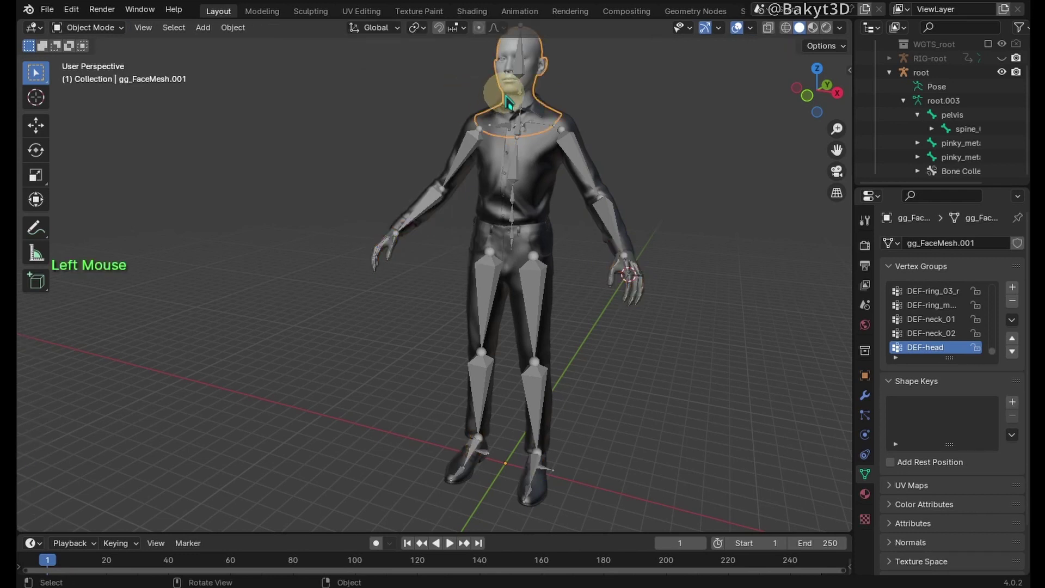
key(KP_Decimal)
key(Tab)
Step: Merge the head's vertices by distance and separate the linked head skin into its own object
key(m)
click(493, 147)
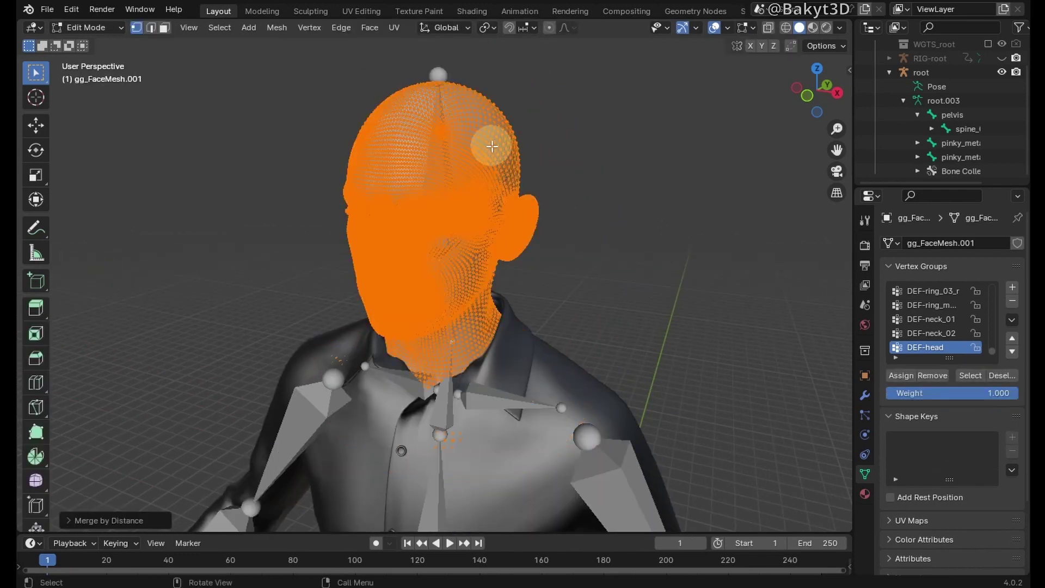
click(518, 154)
key(l)
key(p)
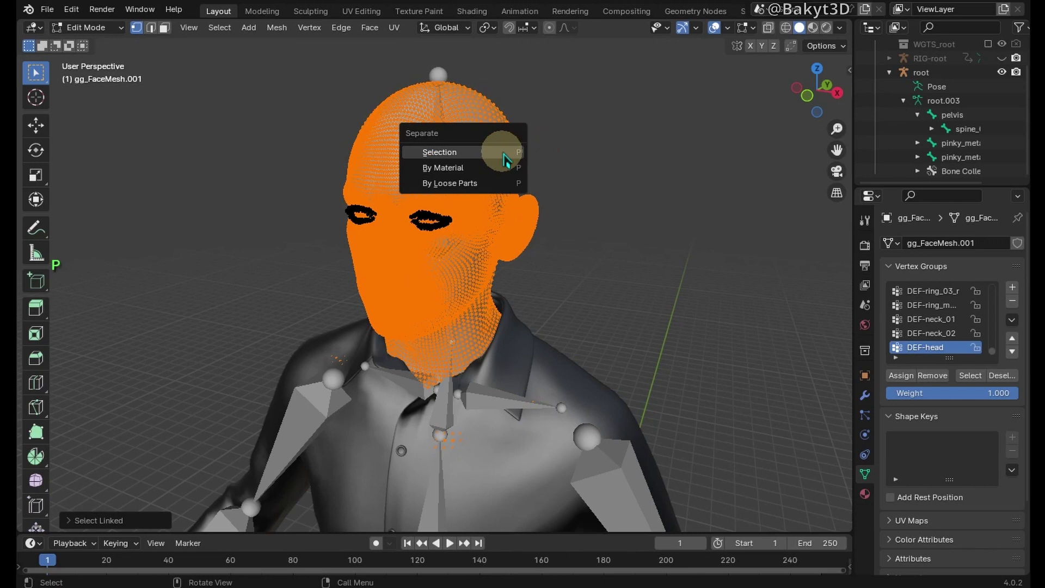
click(500, 150)
key(Tab)
Step: Rename the separated gg_FaceMesh.002 object to 'head' and hide it
click(890, 59)
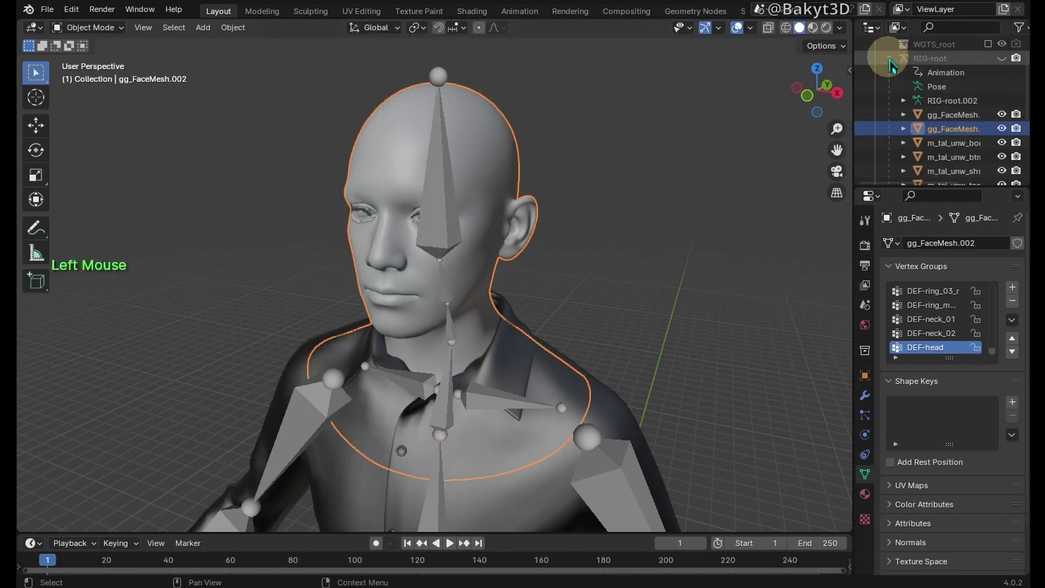
click(956, 129)
double_click(956, 129)
scroll(955, 133, down, 2)
text(head)
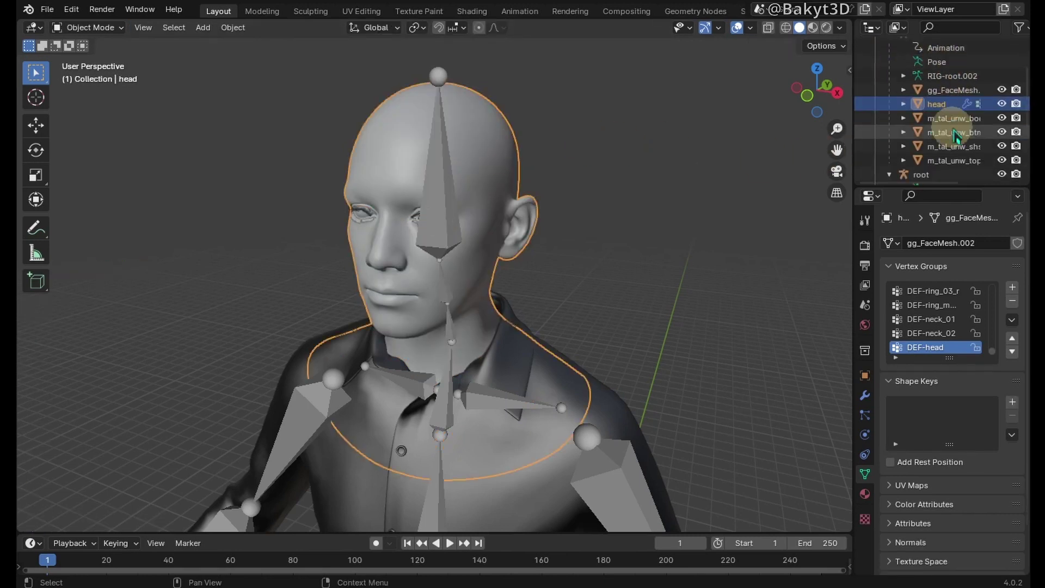
click(1002, 103)
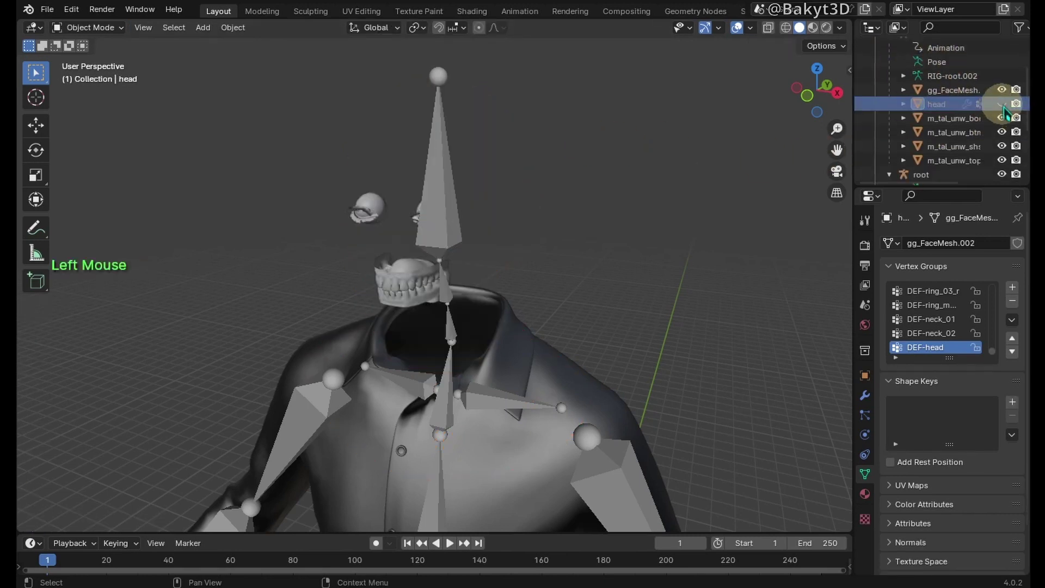
Step: Delete the linked teeth vertices from the eyes and teeth mesh
click(420, 287)
middle_drag(420, 287, 550, 250)
key(Tab)
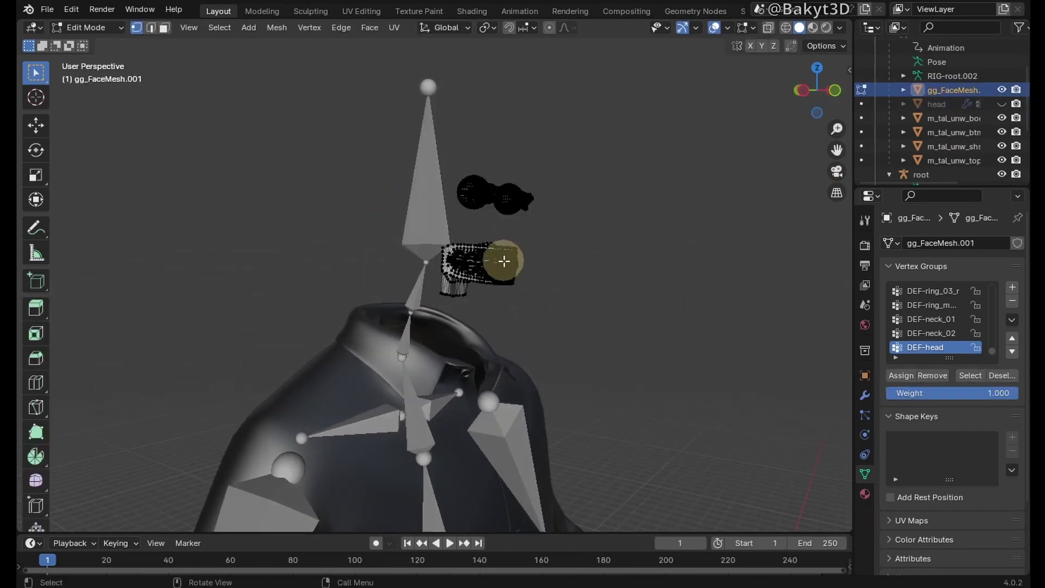
key(l)
key(l)
key(l)
key(l)
key(l)
key(l)
key(l)
key(Delete)
click(465, 262)
key(Tab)
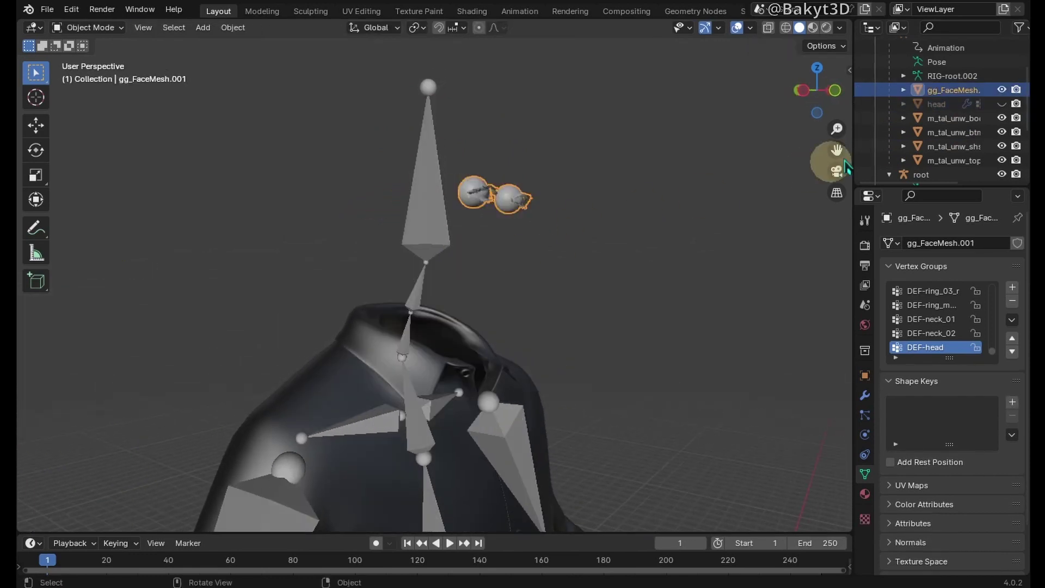
Step: Rename the remaining object 'head eyes' and unhide the head
double_click(956, 90)
text(head eyes)
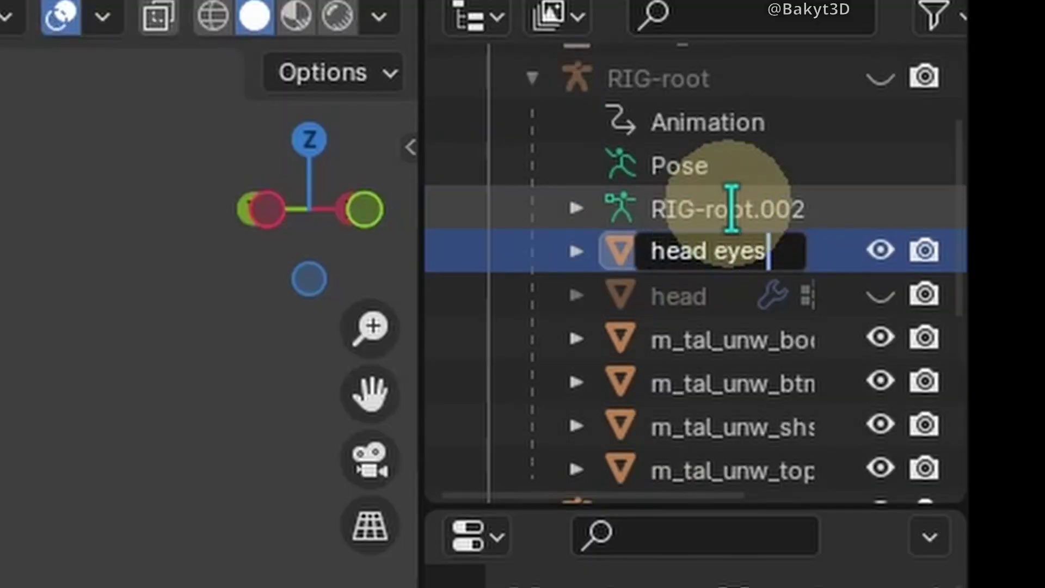
key(Return)
click(880, 297)
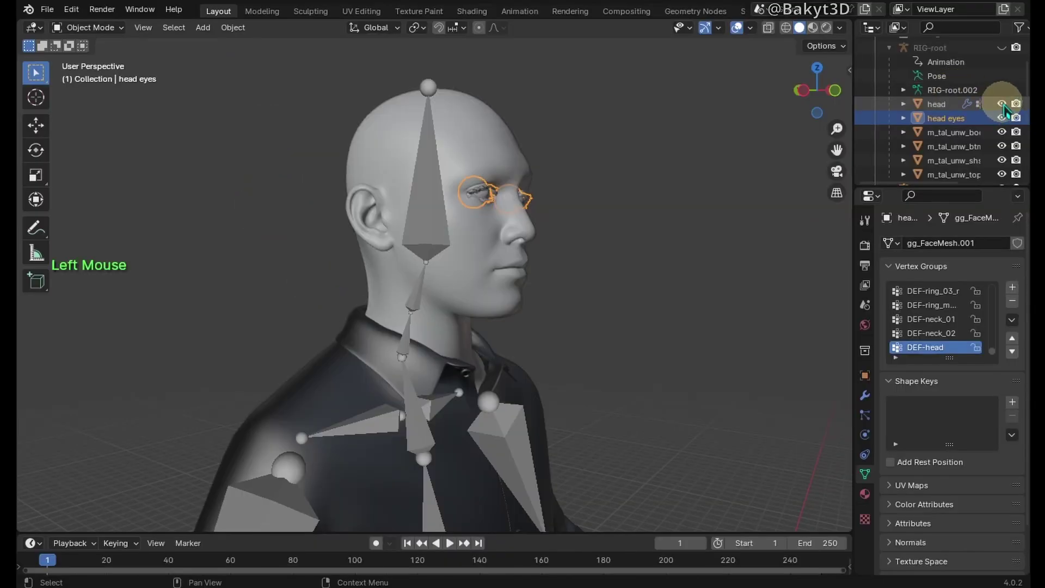
Step: Isolate the head in Edit Mode and select its bottom boundary loop grown by one face ring
click(937, 106)
key(Tab)
key(KP_Divide)
key(2)
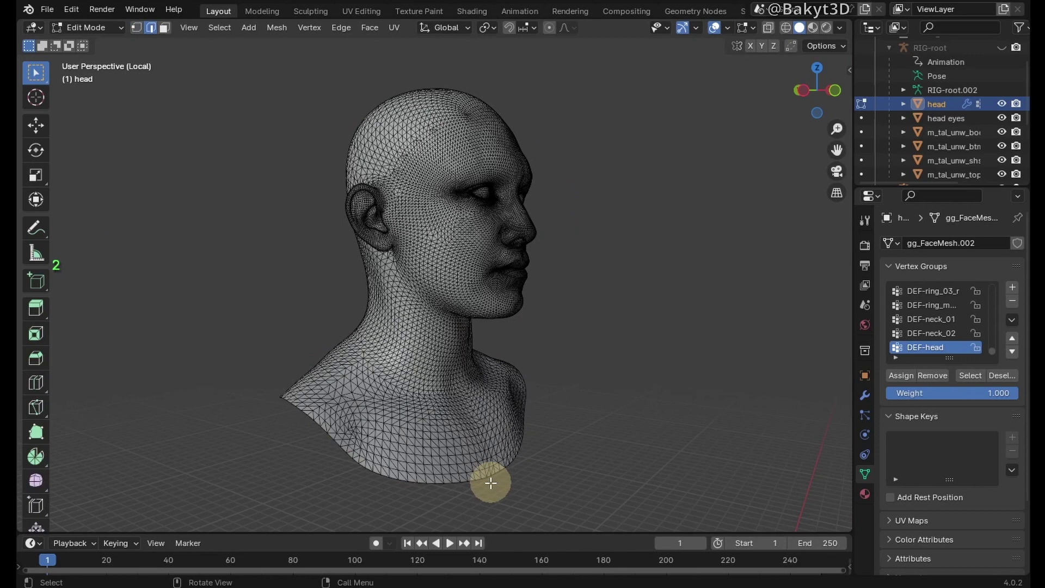
alt+click(490, 482)
middle_drag(420, 436, 338, 281)
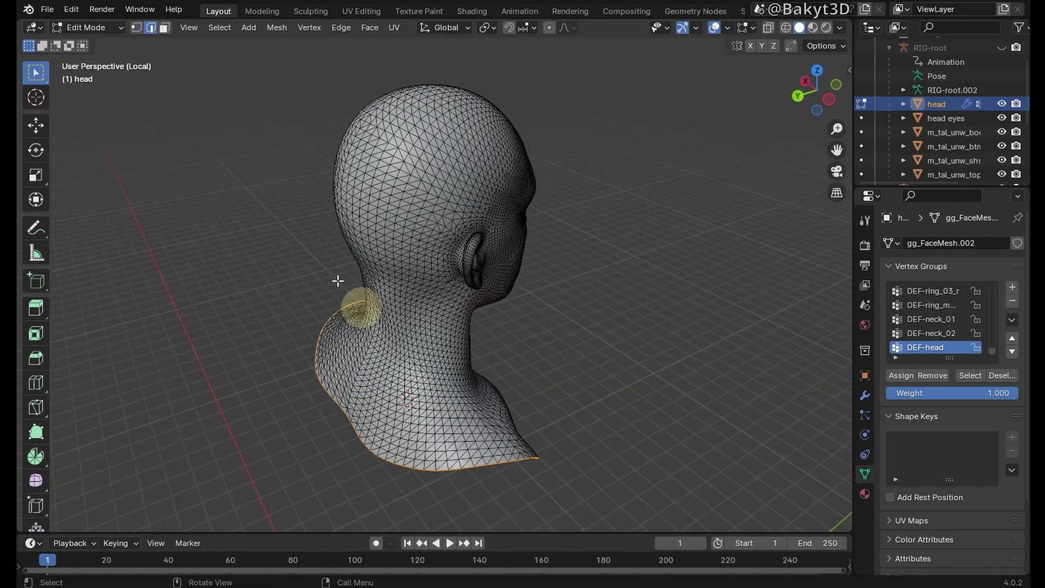
ctrl+click(166, 32)
key(ctrl+KP_Add)
Step: Delete the selected neck and shoulder faces and return to Object Mode
key(KP_Divide)
mouse_move(411, 328)
middle_down()
mouse_move(432, 326)
mouse_move(298, 396)
mouse_move(408, 314)
middle_up()
key(KP_Divide)
key(Delete)
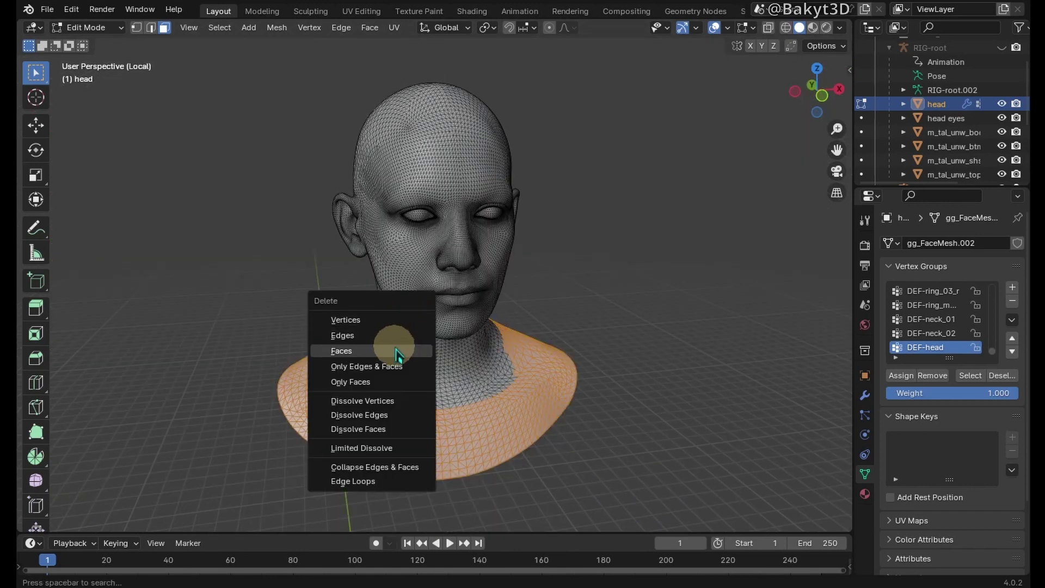
click(397, 352)
key(KP_Divide)
key(Tab)
Step: Delete all vertex groups from the head, a clothing mesh and the body
click(1012, 320)
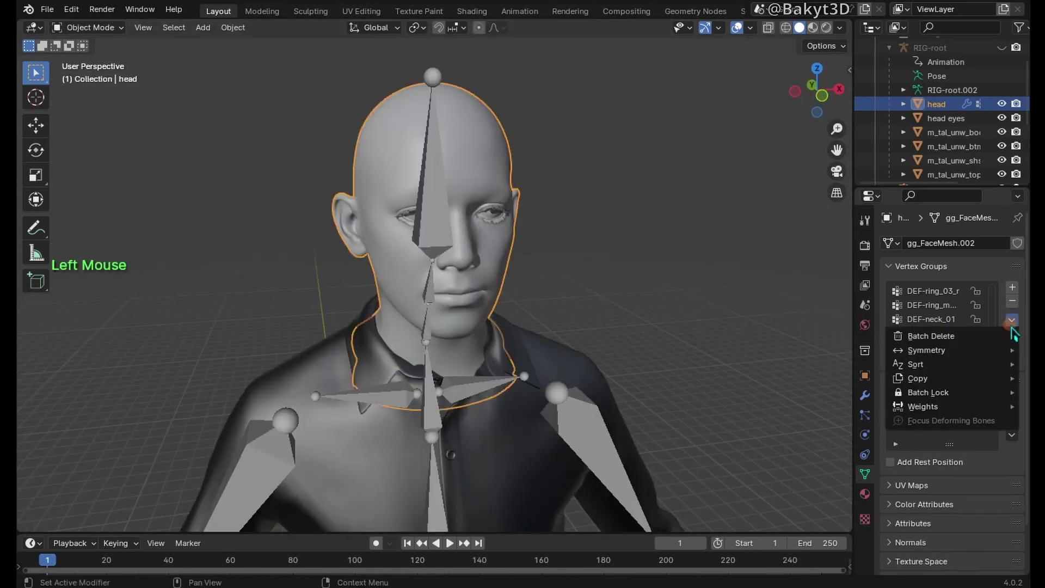
mouse_move(980, 340)
click(782, 336)
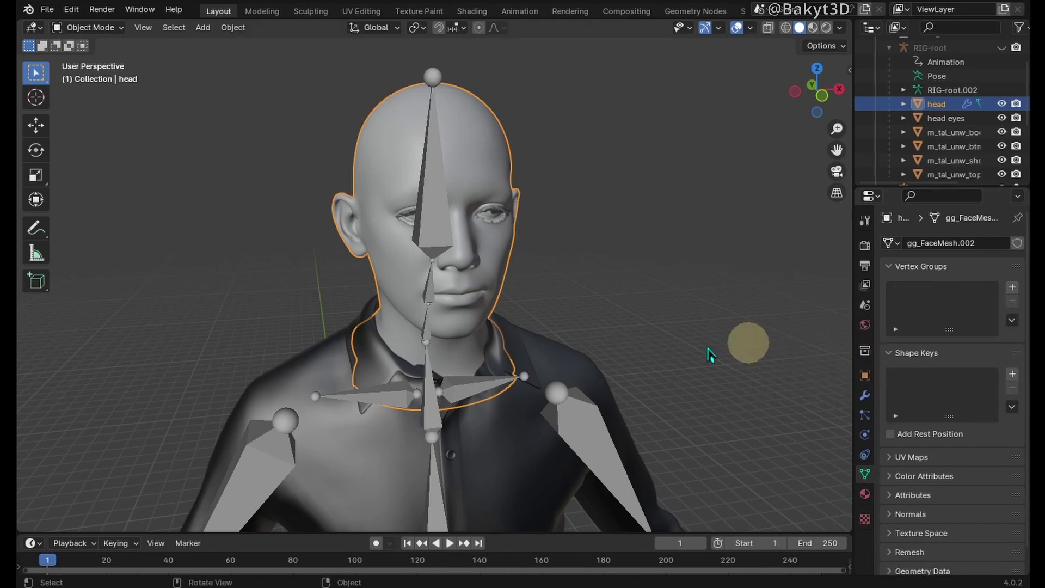
click(586, 366)
click(1010, 322)
click(849, 336)
scroll(582, 260, down, 5)
click(582, 262)
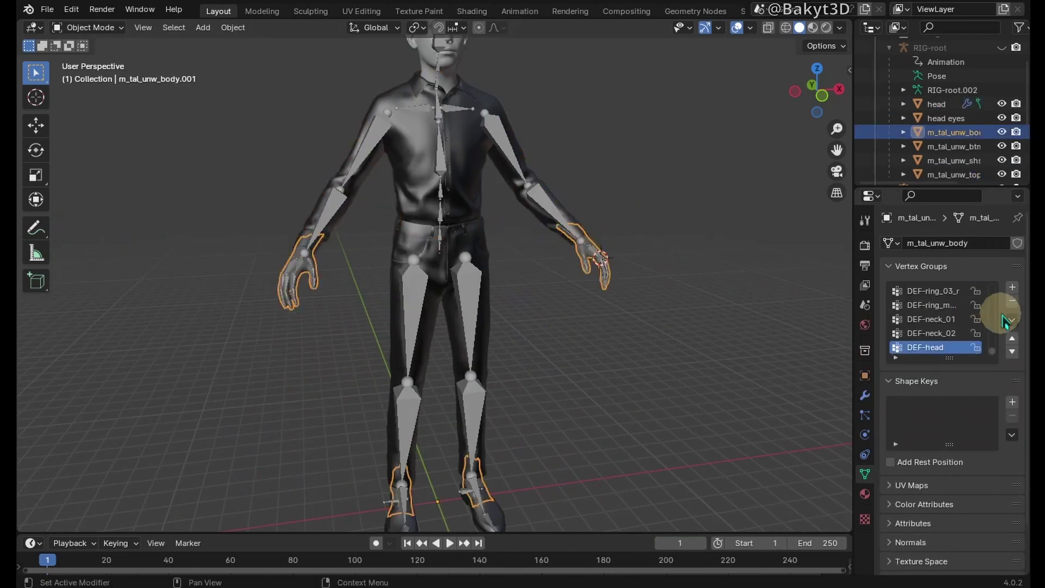
click(1012, 320)
mouse_move(926, 399)
click(784, 399)
Step: Delete all vertex groups from the jeans and loafers
click(479, 240)
click(1012, 321)
mouse_move(958, 336)
click(784, 349)
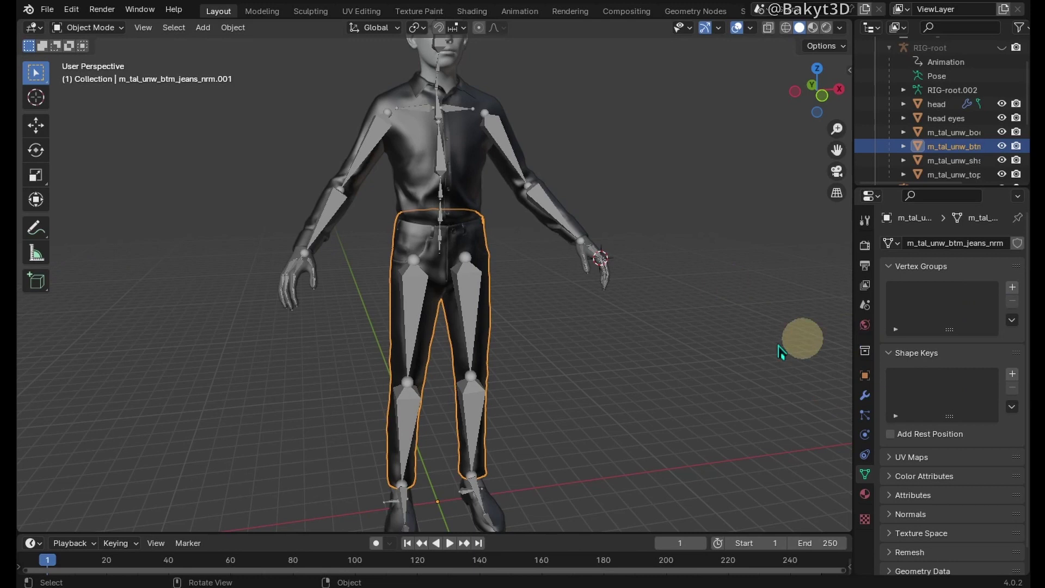
click(487, 501)
click(1012, 320)
click(867, 346)
Step: Remove the Armature modifier from the loafers, jeans, body, shirt and head meshes
click(865, 396)
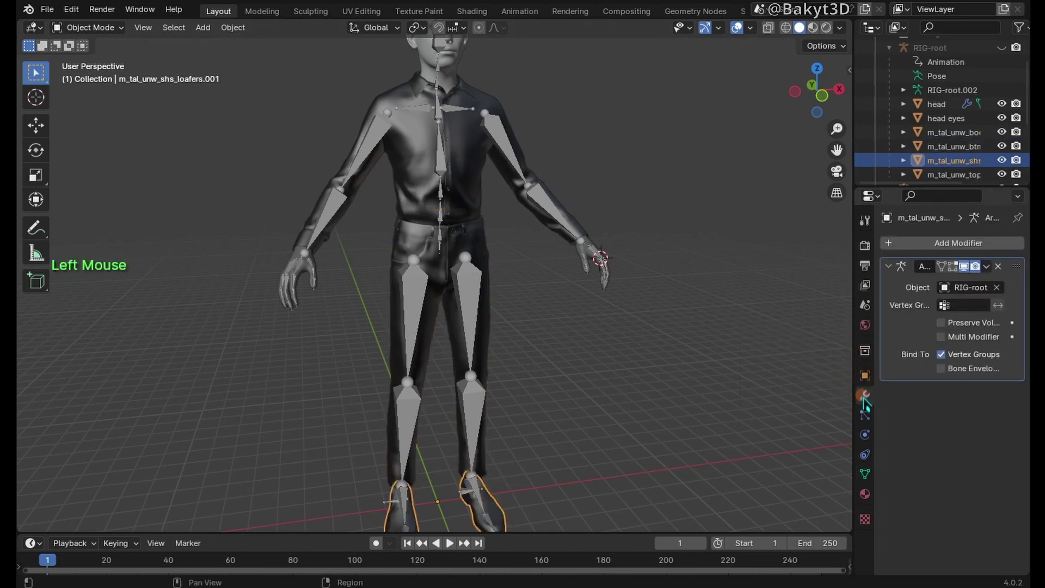
click(998, 269)
click(495, 345)
click(999, 268)
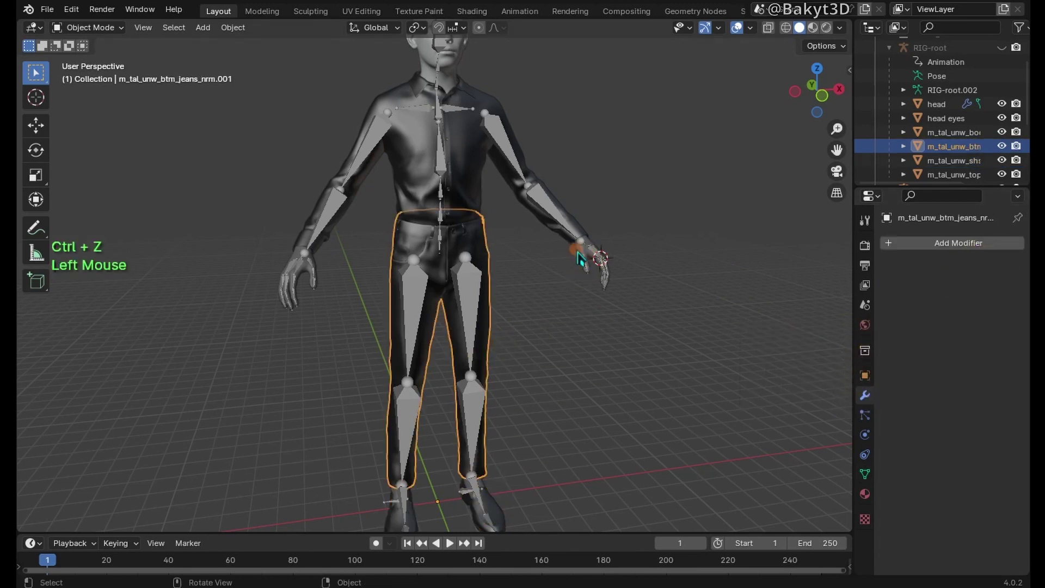
click(580, 259)
click(999, 269)
click(595, 205)
click(999, 268)
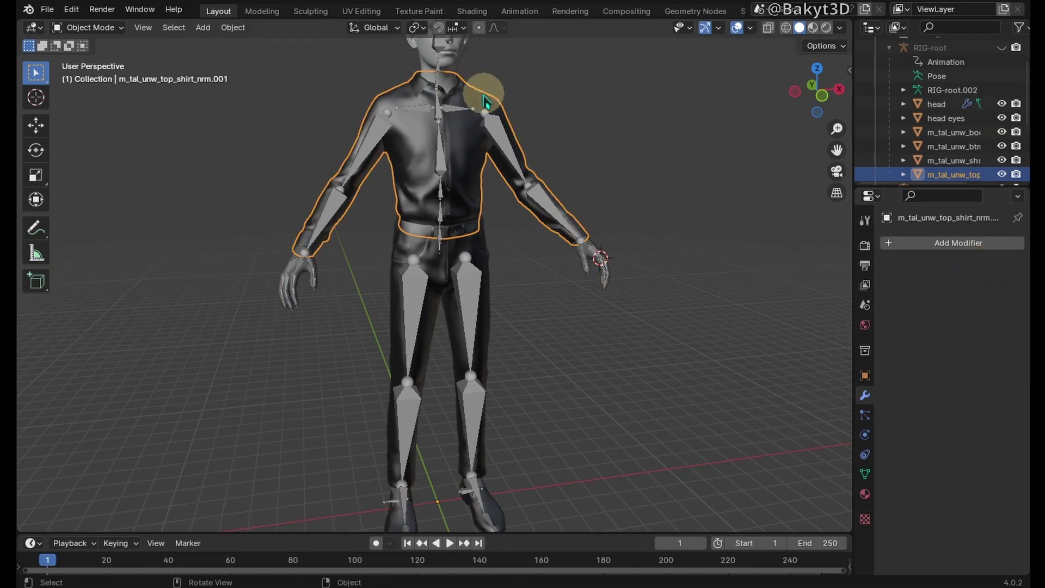
click(459, 55)
click(998, 269)
drag(851, 248, 814, 248)
Step: Duplicate the body, jeans, loafers and shirt in place and join the copies into one mesh
scroll(921, 109, down, 2)
ctrl+click(923, 106)
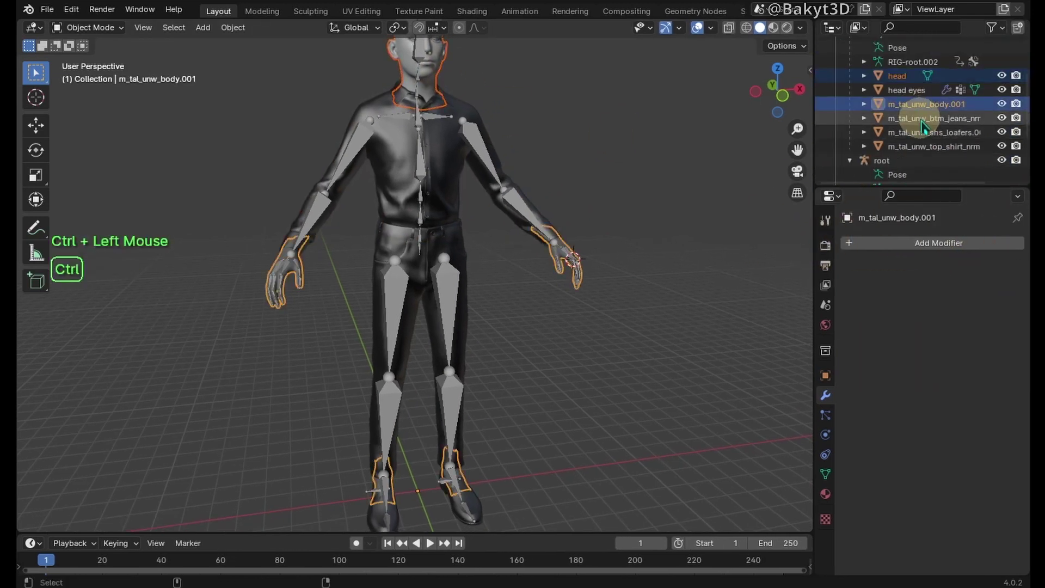
ctrl+click(921, 120)
ctrl+click(922, 133)
ctrl+click(922, 148)
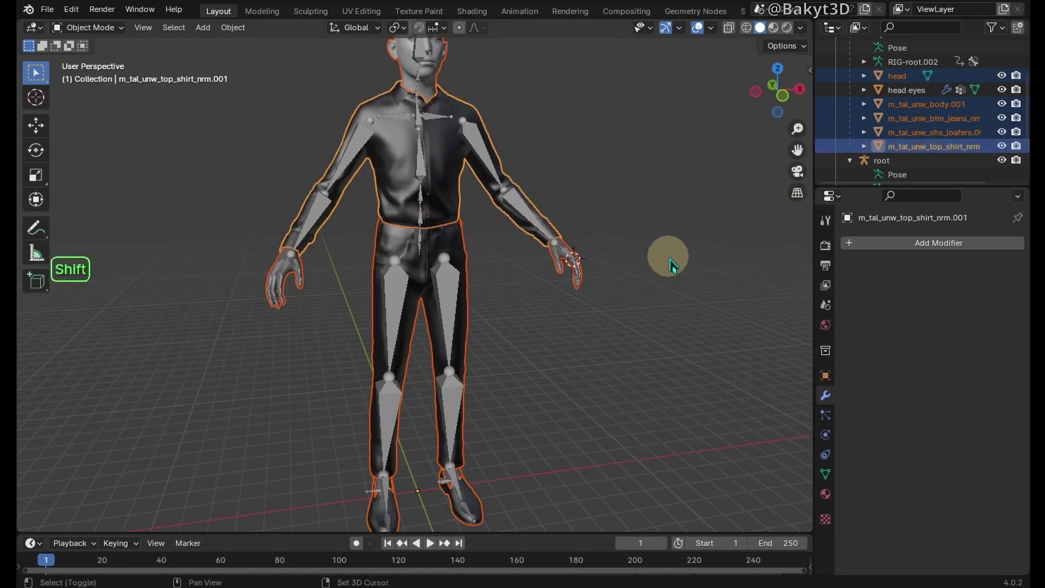
key(shift+d)
right_click(675, 259)
key(ctrl+j)
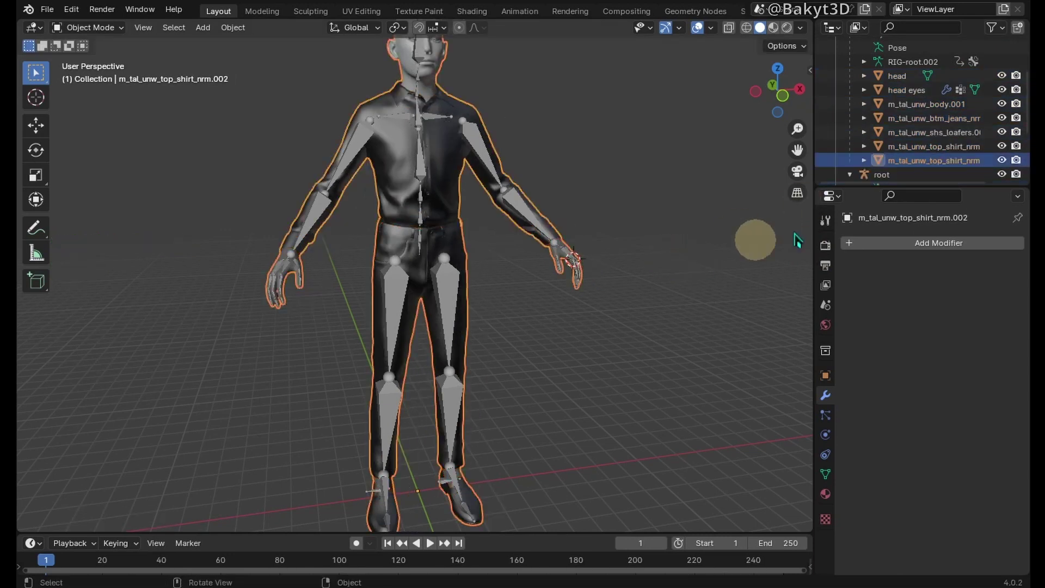
Step: Rename the joined mesh to 'join'
scroll(908, 171, down, 3)
key(F2)
text(jo)
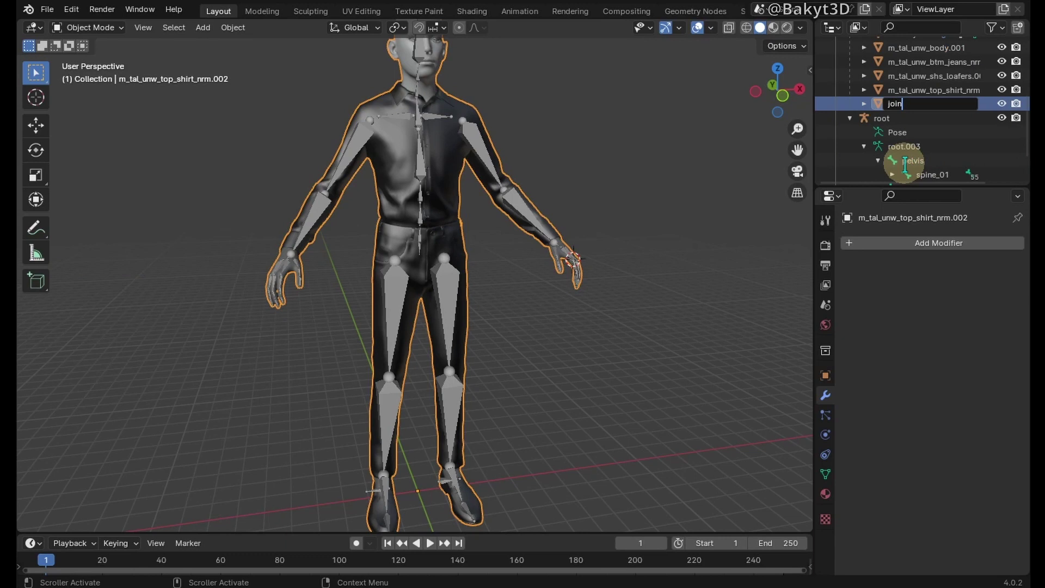
text(in)
key(Return)
Step: Add a Remesh modifier to the join mesh and hide the original meshes
click(907, 247)
text(re)
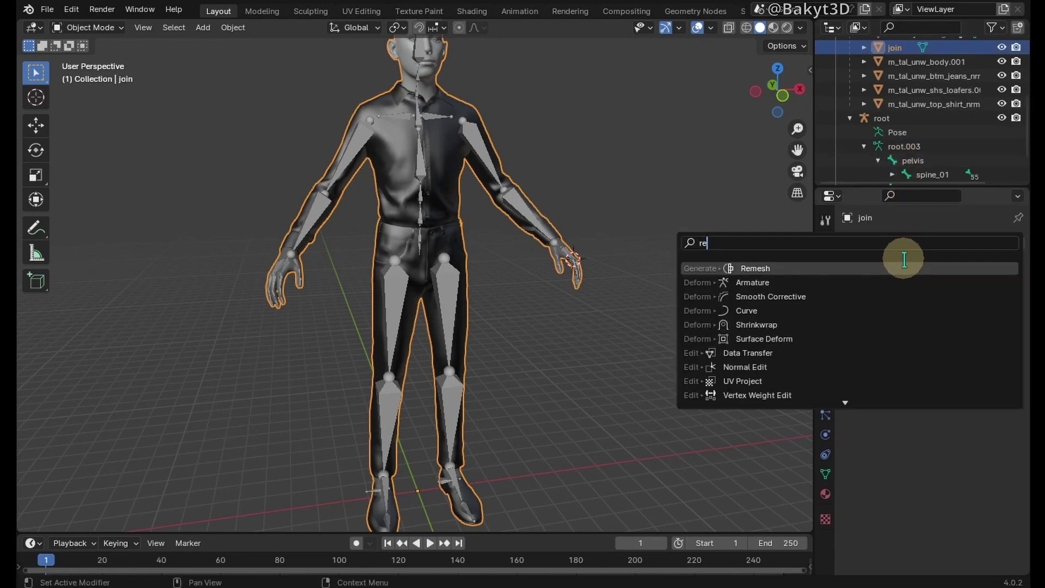
click(902, 268)
scroll(975, 109, up, 2)
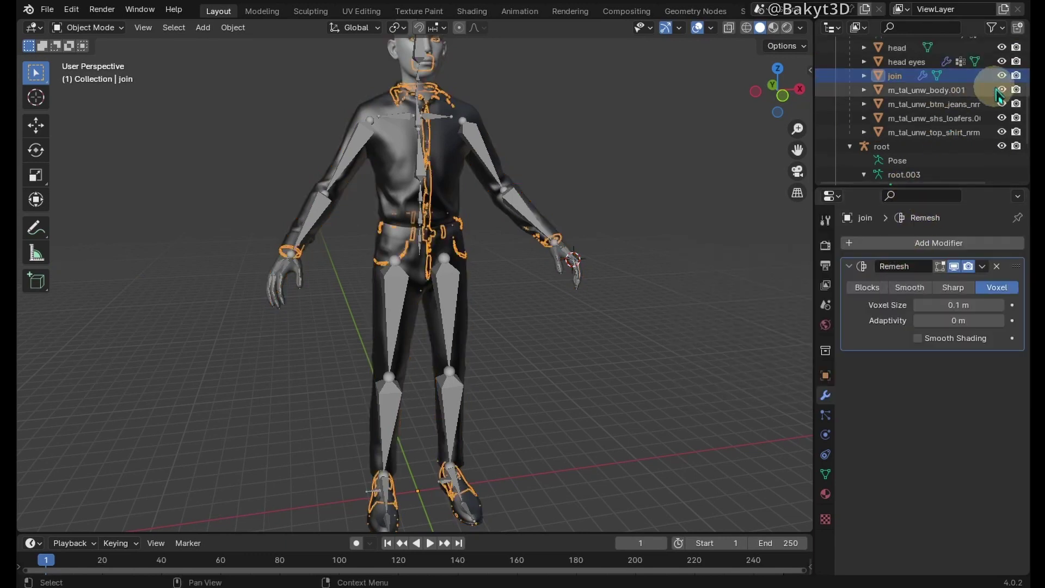
drag(1001, 90, 1001, 55)
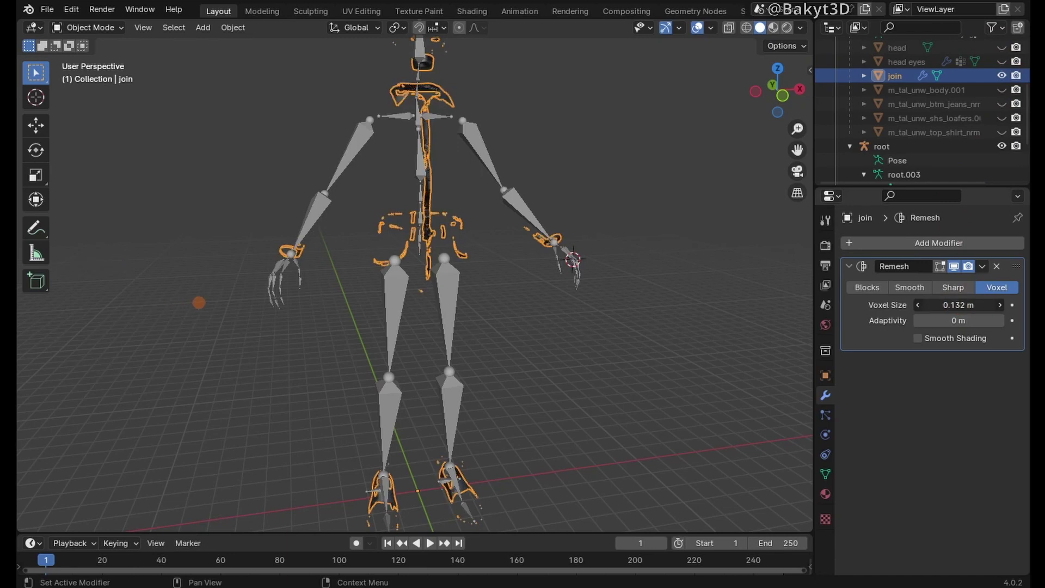
Step: Increase the Remesh voxel size to close gaps, apply the modifier, and unhide the rig
drag(958, 305, 991, 305)
click(983, 266)
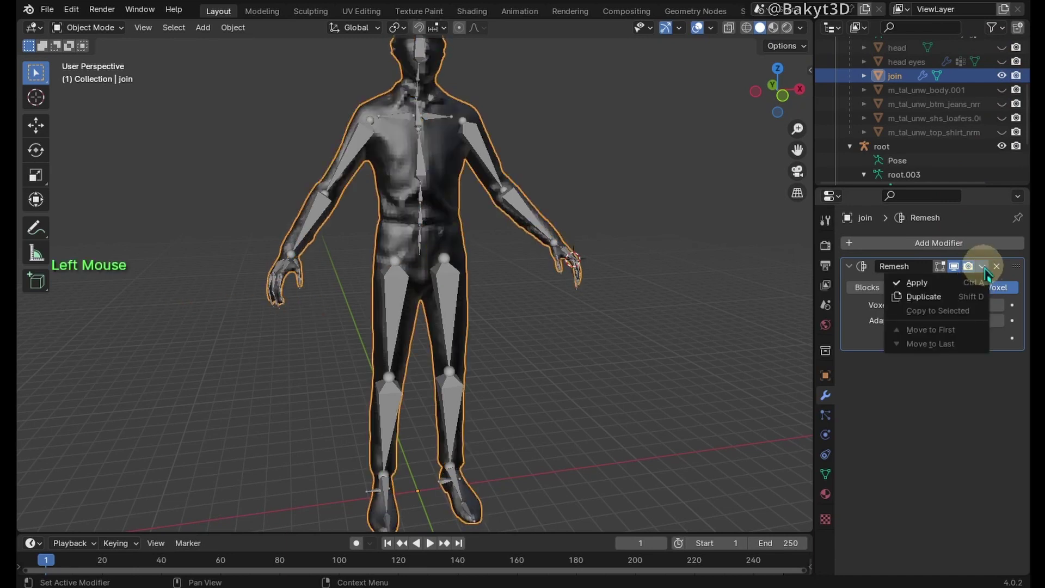
click(921, 282)
scroll(984, 119, up, 2)
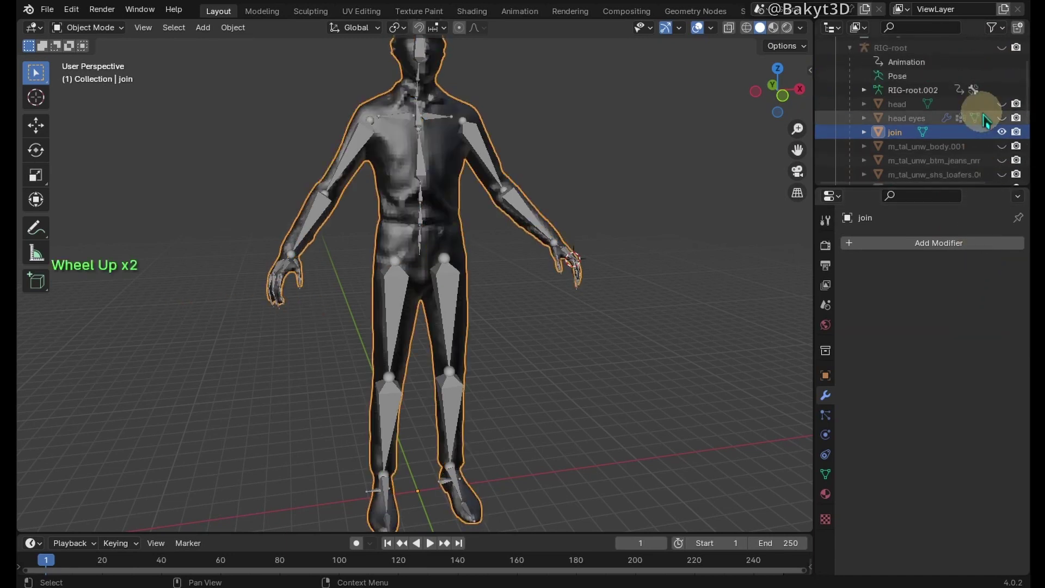
click(1002, 48)
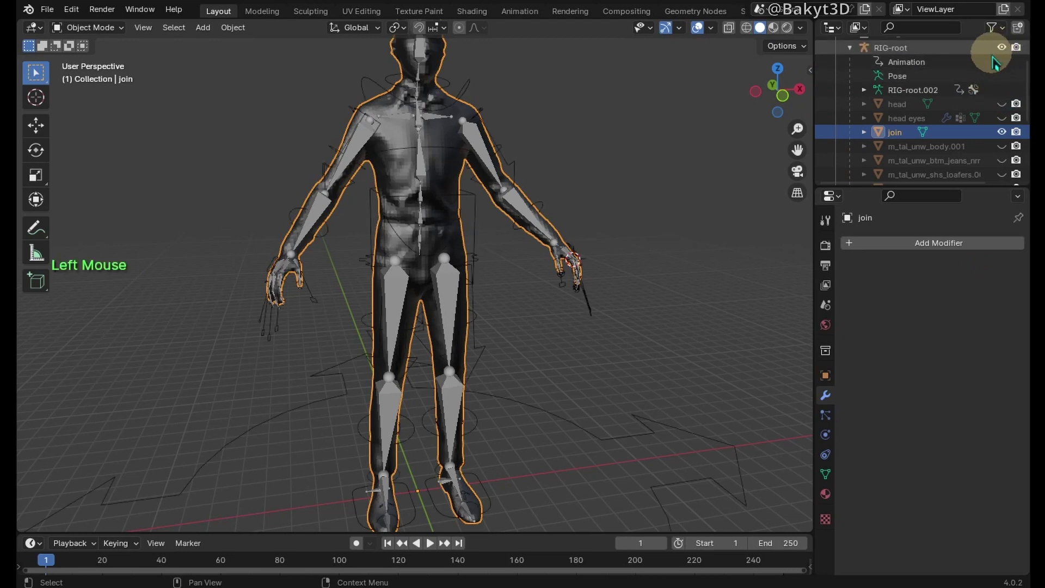
Step: Parent the join mesh to RIG-root with automatic weights, then test-move and cancel the torso bone
shift+click(665, 427)
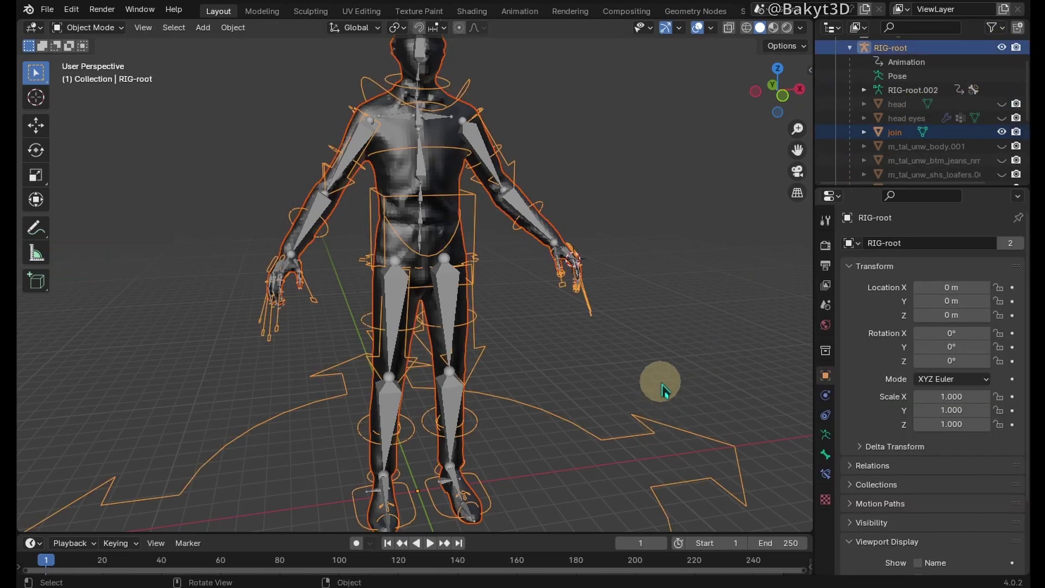
key(ctrl+p)
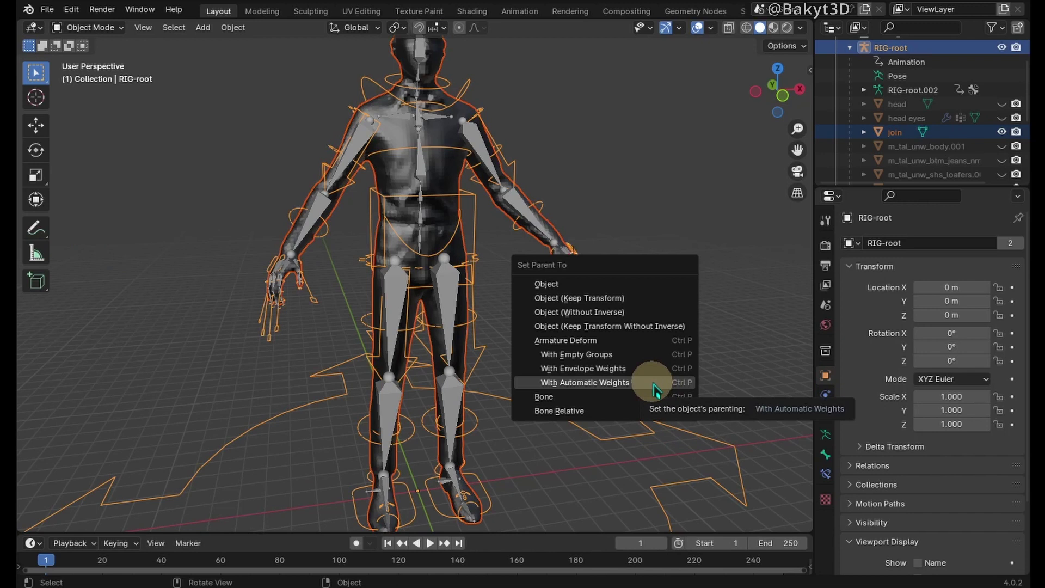
click(655, 390)
key(ctrl+Tab)
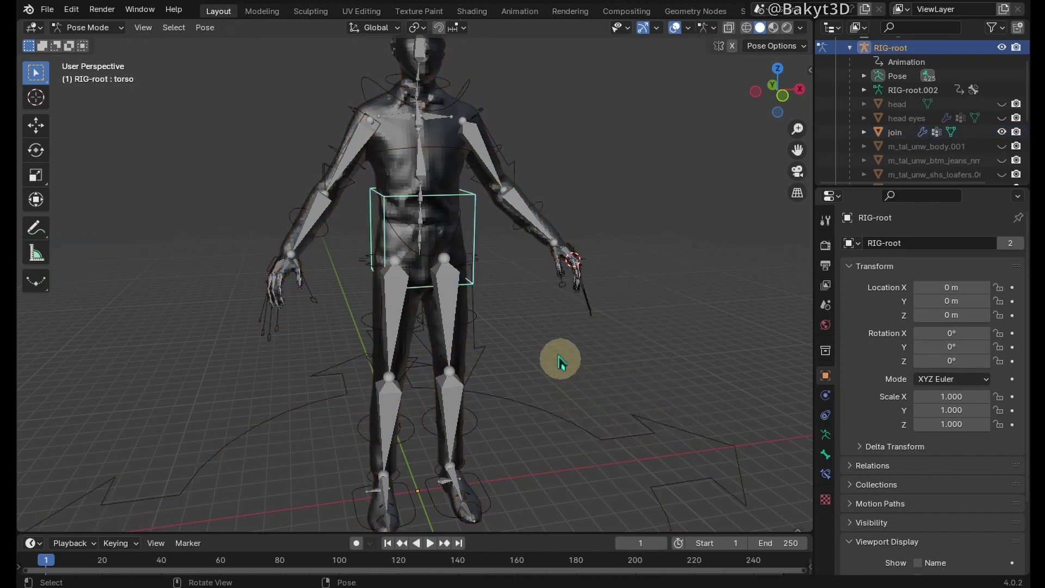
key(g)
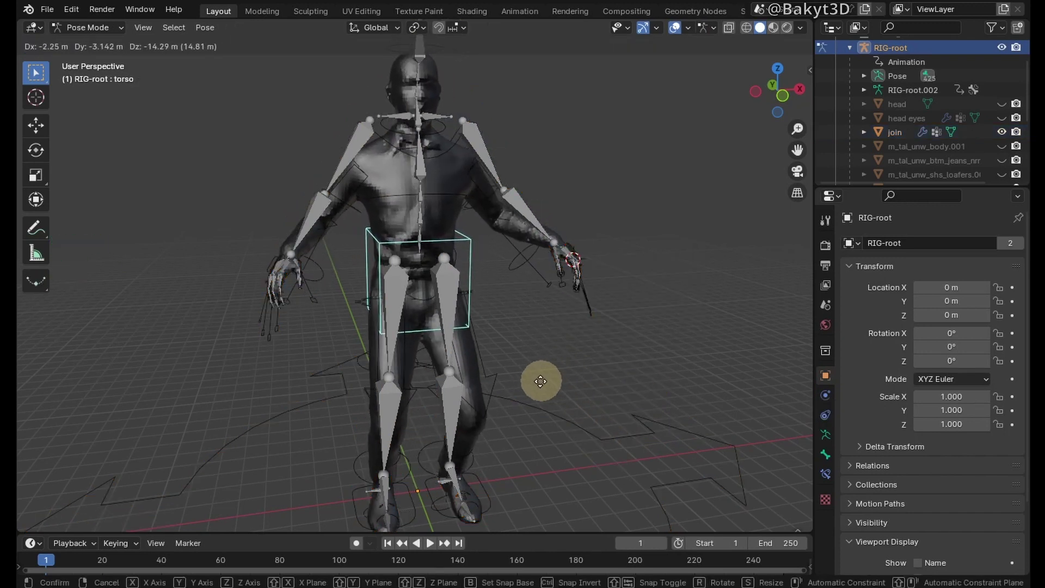
right_click(535, 388)
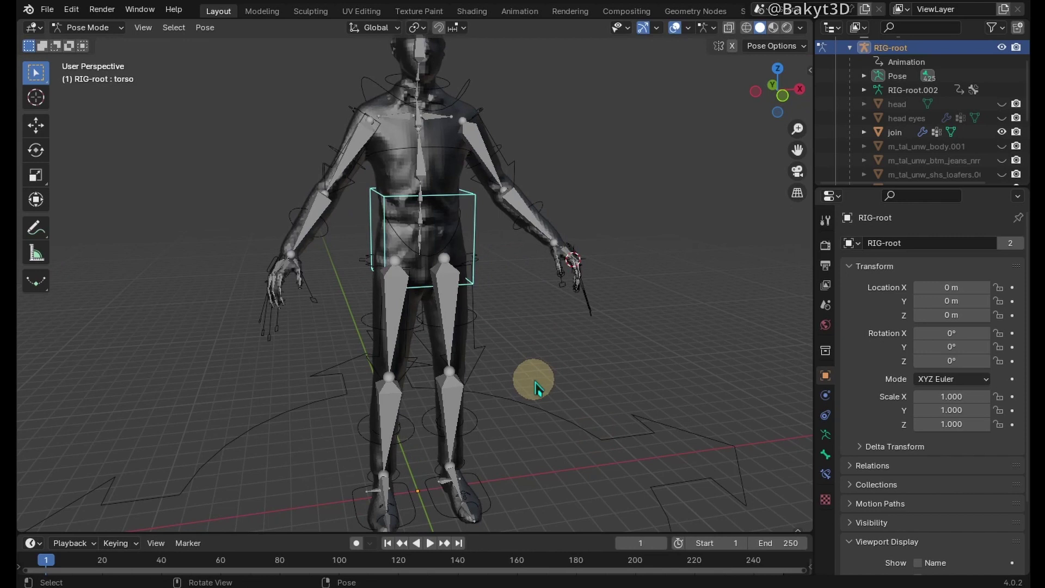
Step: With join selected and the jeans active, run Transfer Weights in Weight Paint mode
key(ctrl+Tab)
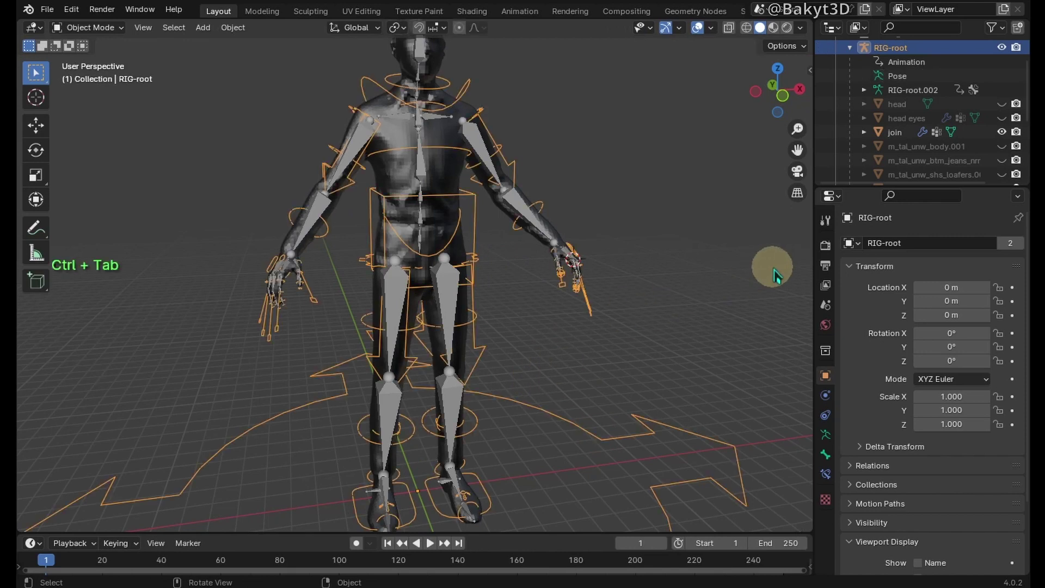
click(894, 133)
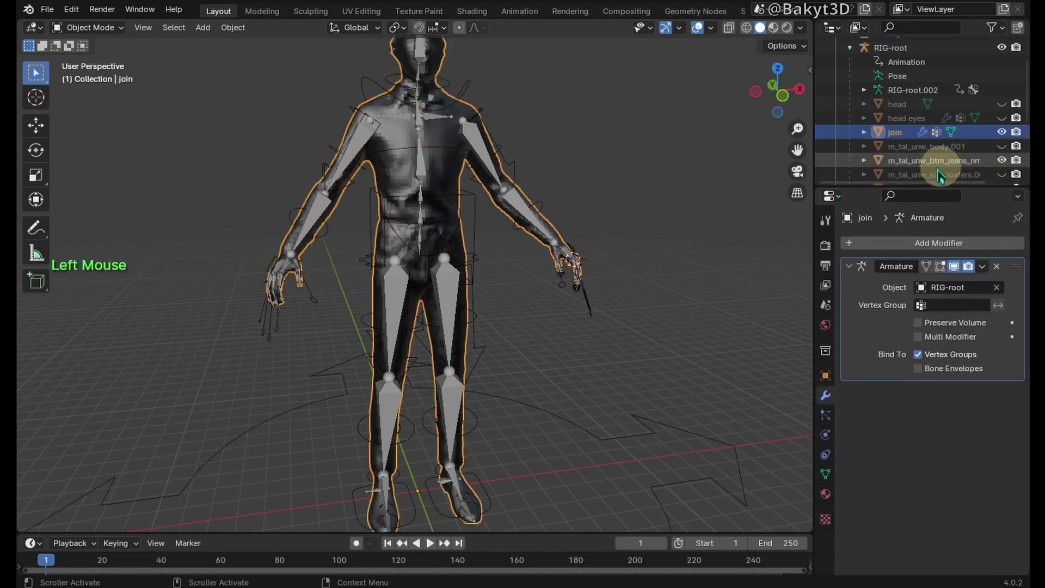
ctrl+click(938, 166)
click(87, 27)
click(91, 103)
click(208, 27)
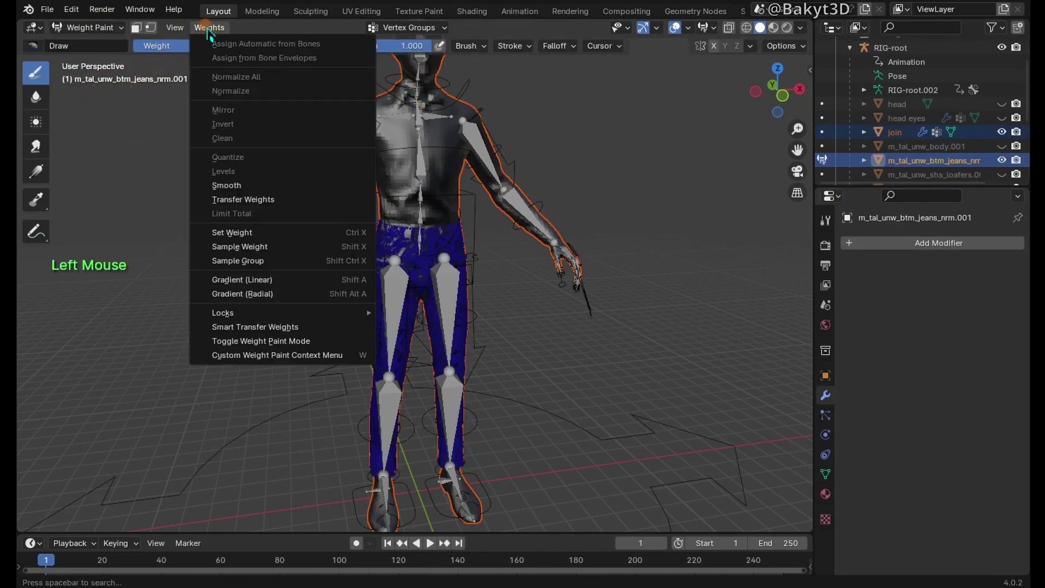
click(254, 203)
Step: Set the weight transfer to Nearest Face Interpolated mapping with source layers matched by name
click(66, 520)
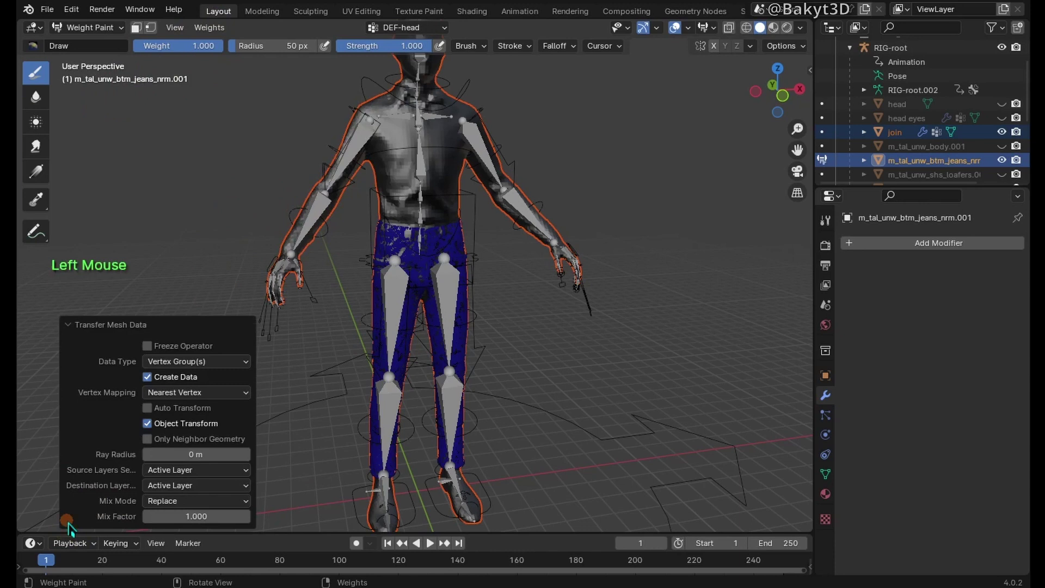
click(204, 393)
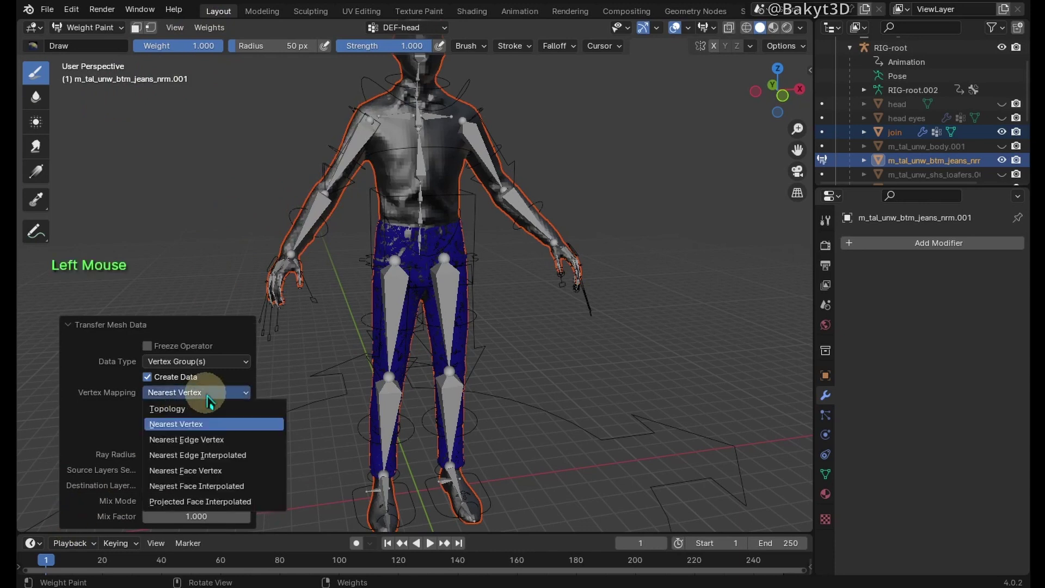
click(186, 489)
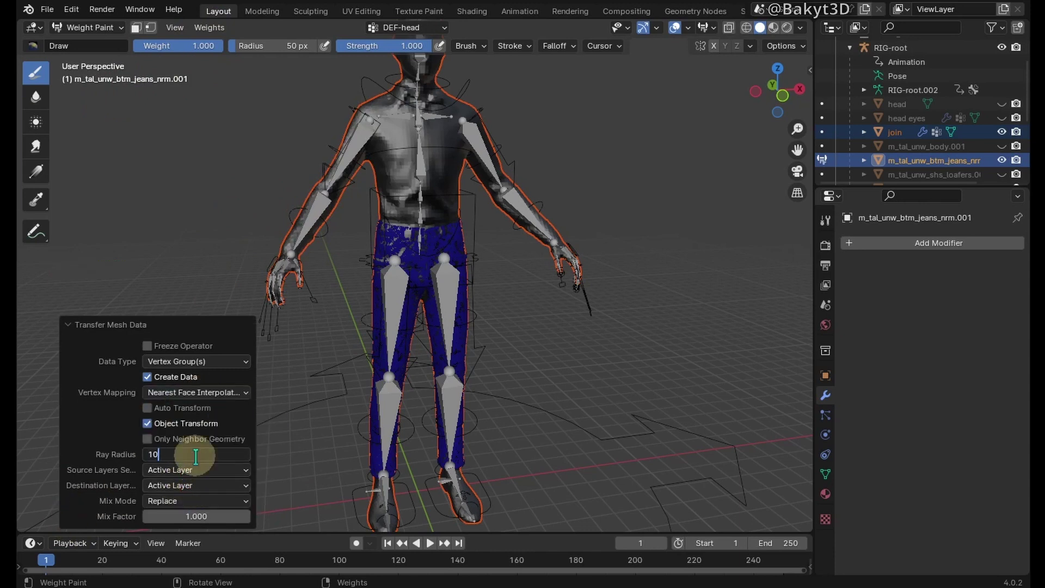
click(203, 469)
click(189, 502)
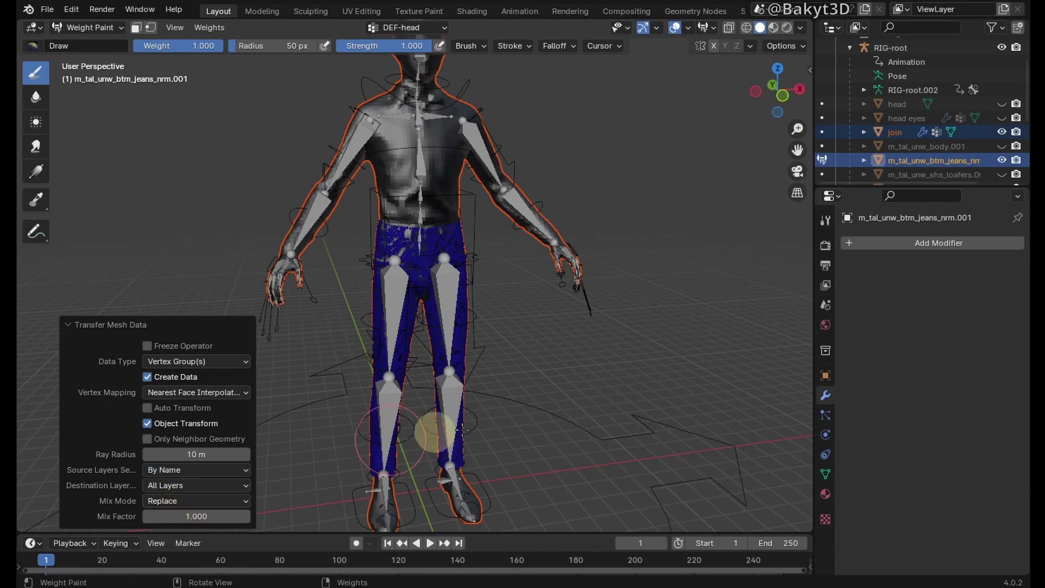
Step: Back in Object Mode, unhide the shirt and select join with the shirt active
click(109, 28)
click(109, 41)
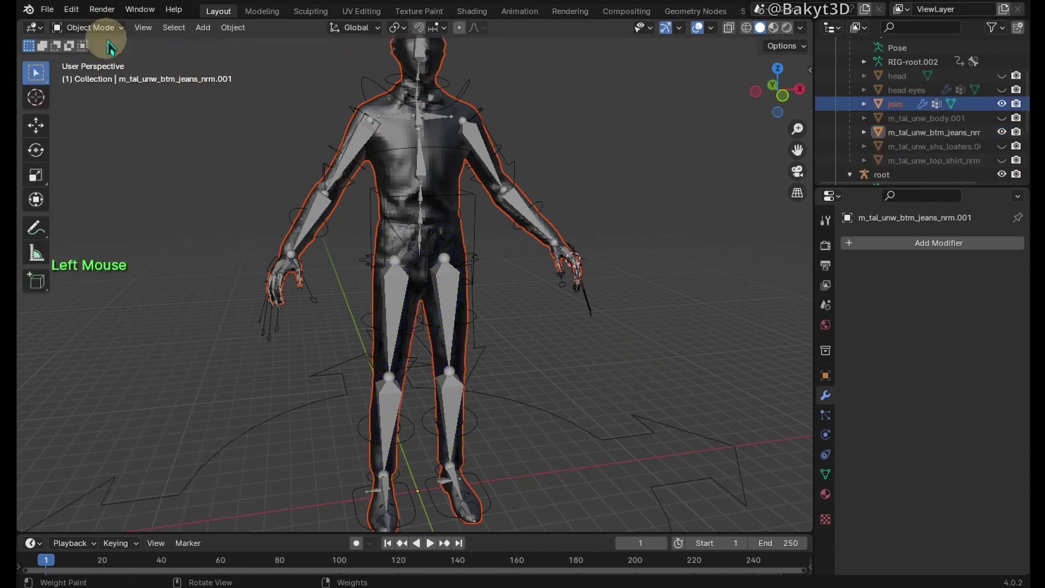
click(656, 305)
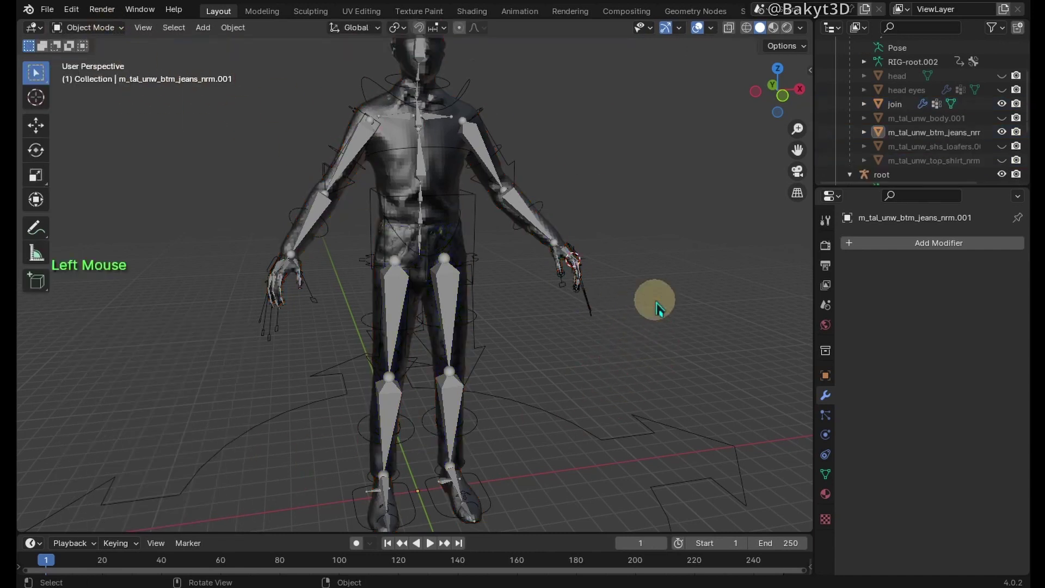
click(1001, 160)
click(899, 104)
ctrl+click(926, 160)
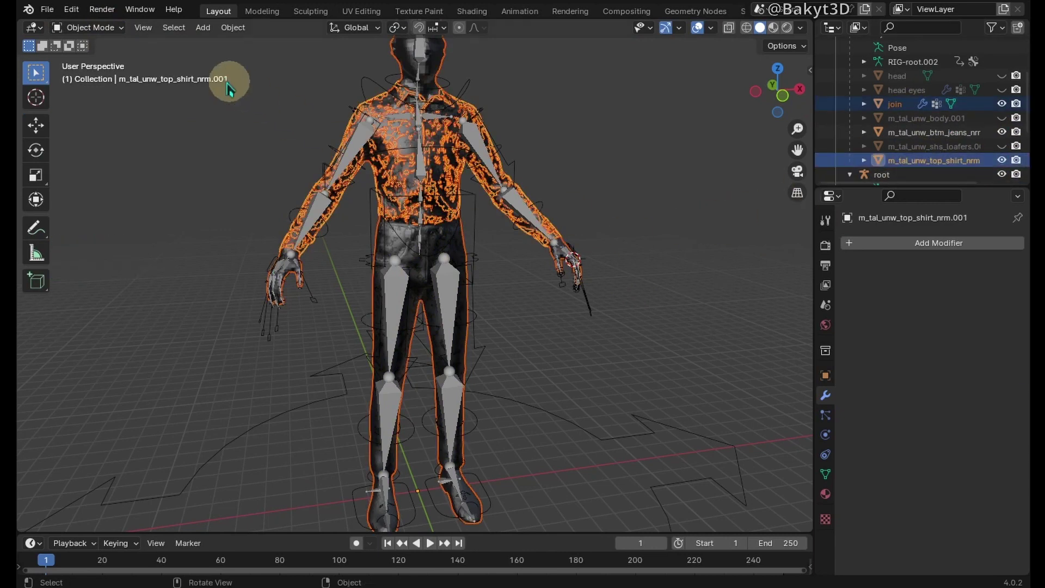
Step: Transfer weights from the join mesh onto the shirt in Weight Paint mode
click(114, 28)
click(101, 106)
click(209, 28)
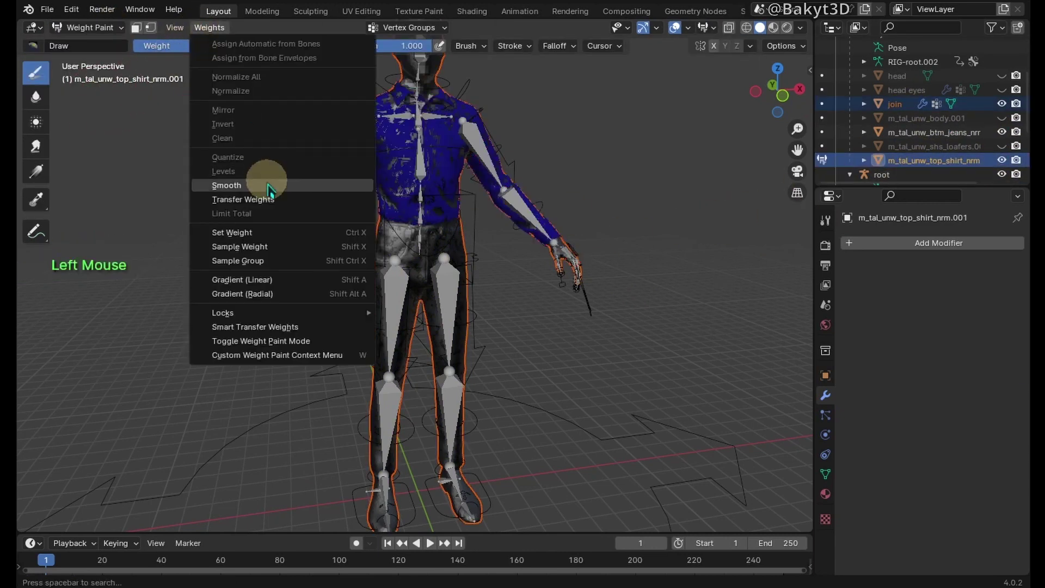
click(270, 191)
click(87, 27)
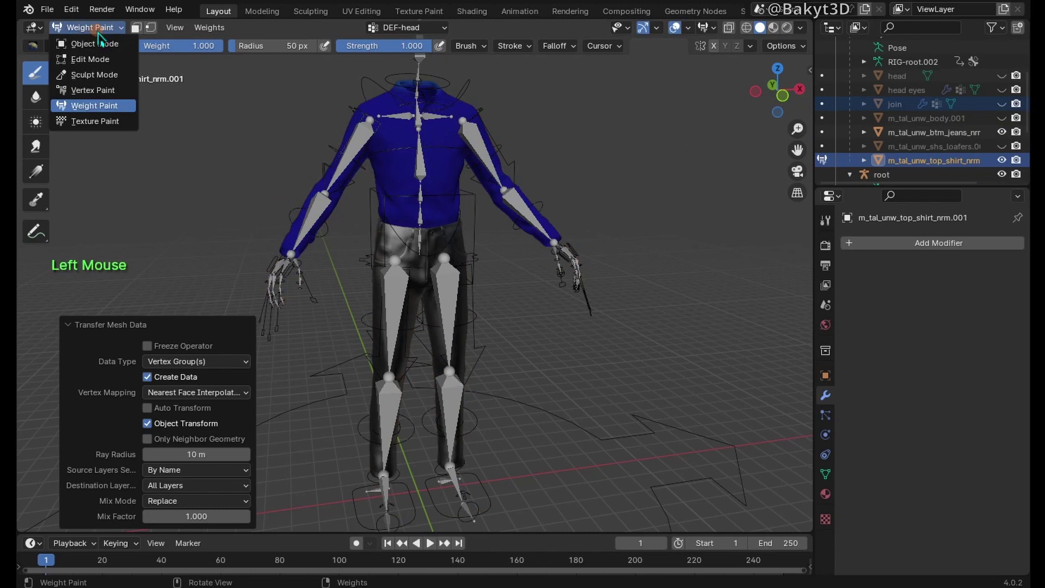
Step: Parent the jeans and shirt to the rig using With Empty Groups
click(94, 40)
click(935, 133)
ctrl+click(934, 160)
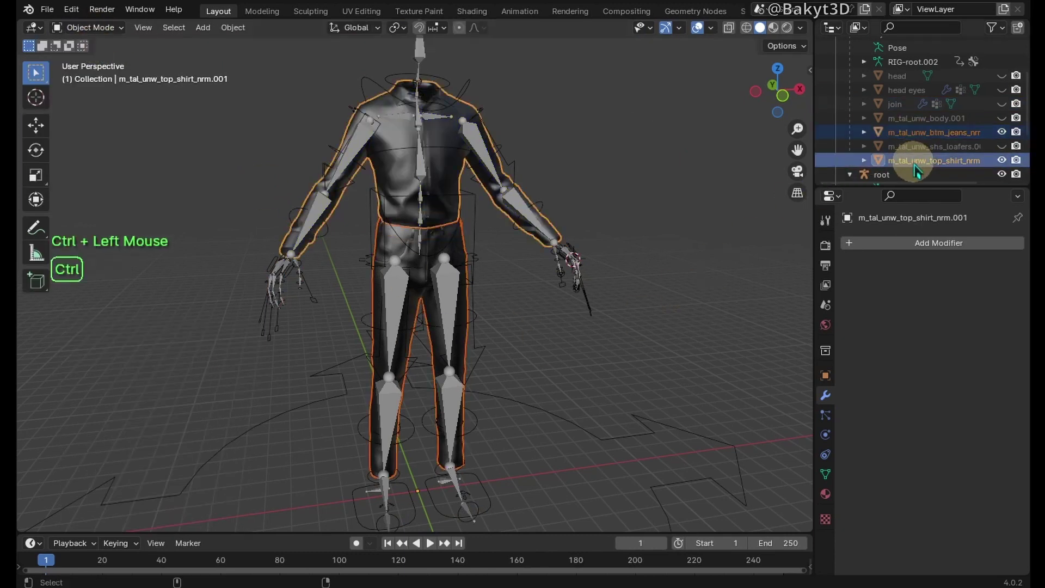
shift+click(675, 435)
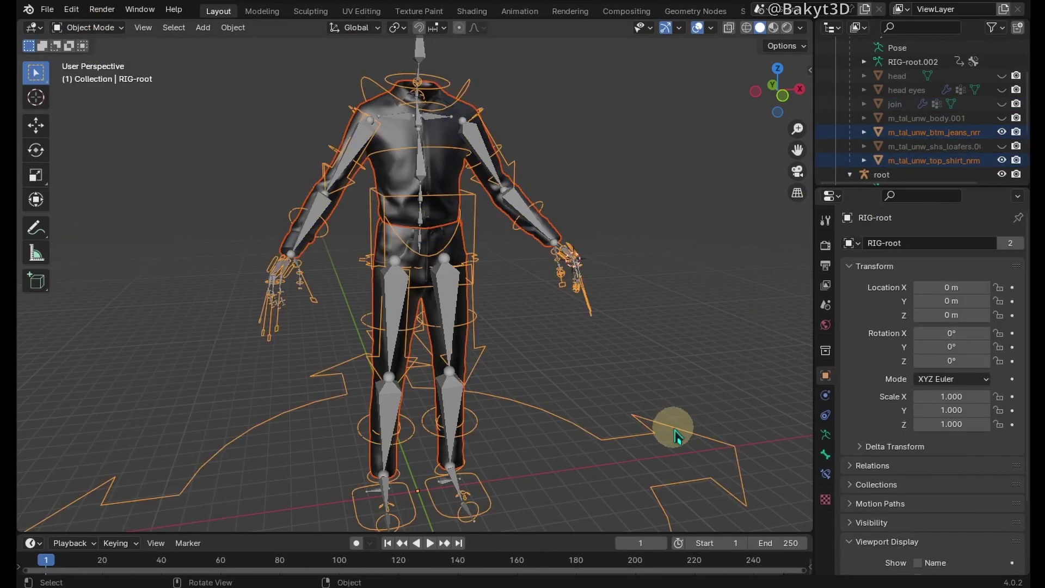
key(ctrl+p)
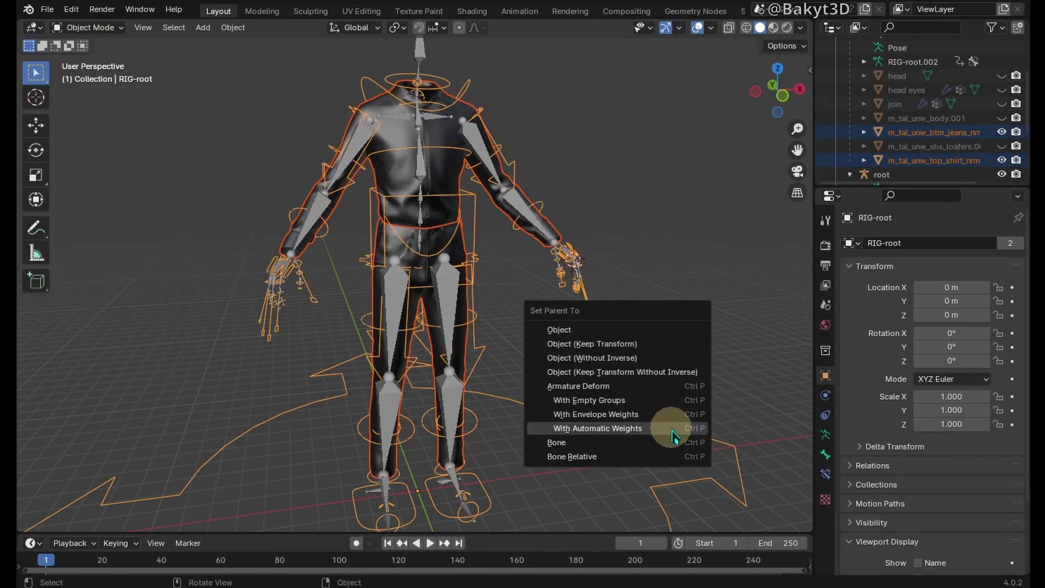
click(626, 400)
Step: Test-move the torso in Pose Mode, then cancel the move
key(ctrl+Tab)
key(g)
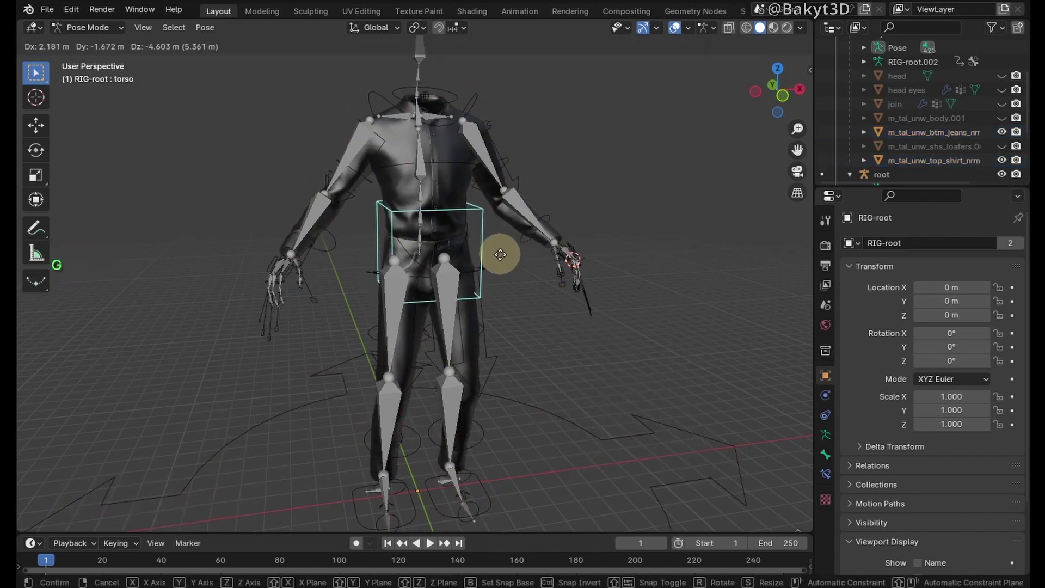
right_click(480, 267)
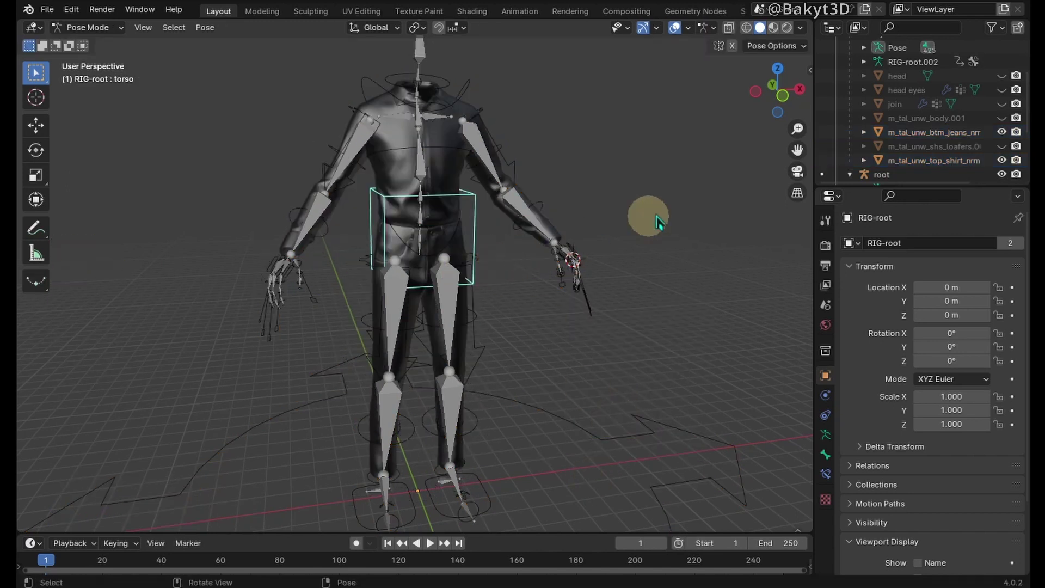
Step: Unhide the loafers, body, head eyes and head meshes
click(1002, 146)
click(1002, 118)
click(1002, 89)
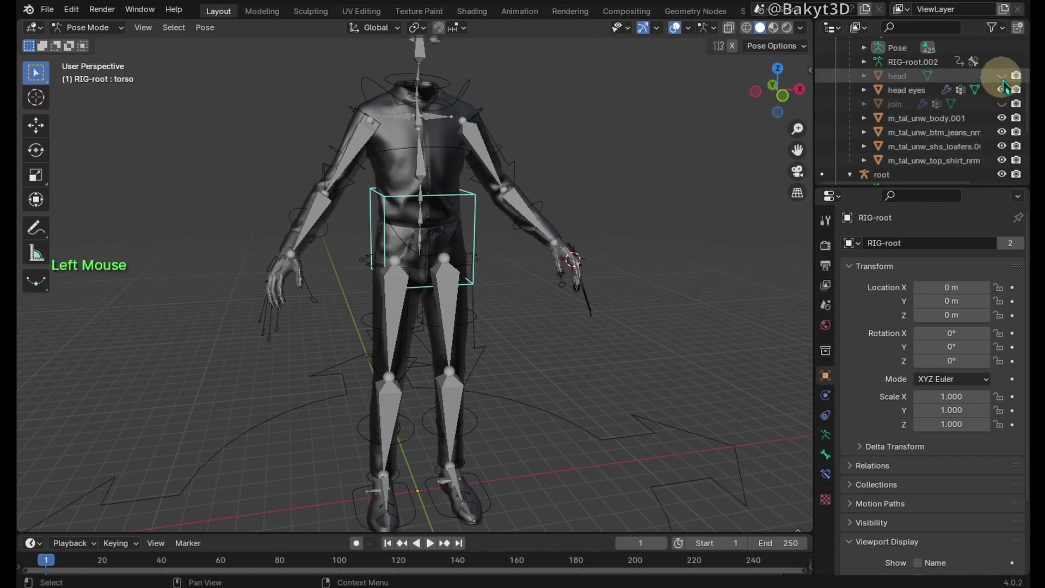
click(1002, 75)
Step: Parent head, body and loafers to the rig with automatic weights, then return to Object Mode
ctrl+click(897, 76)
ctrl+click(926, 117)
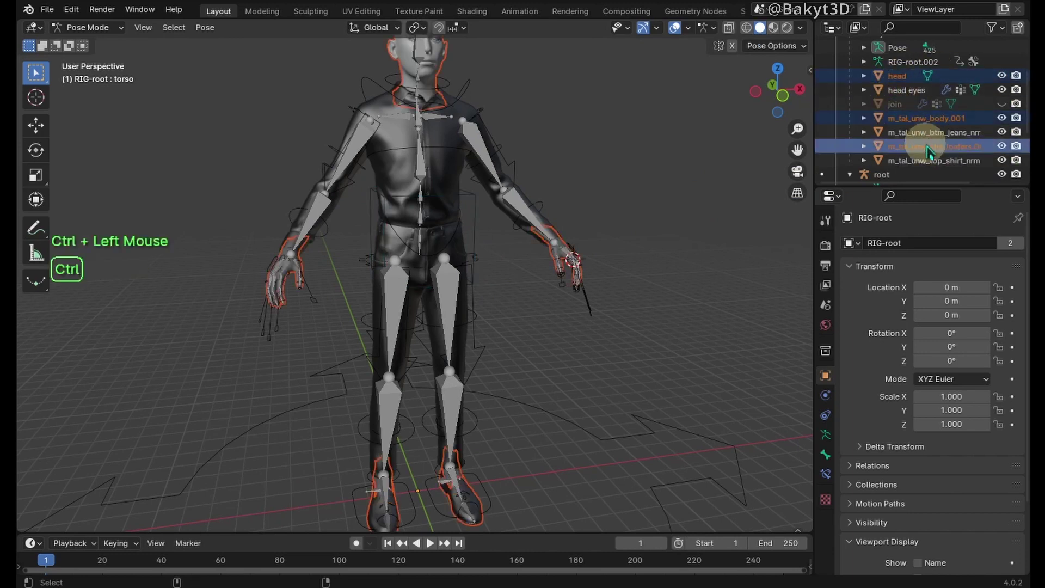
ctrl+click(934, 146)
ctrl+click(669, 428)
key(ctrl+p)
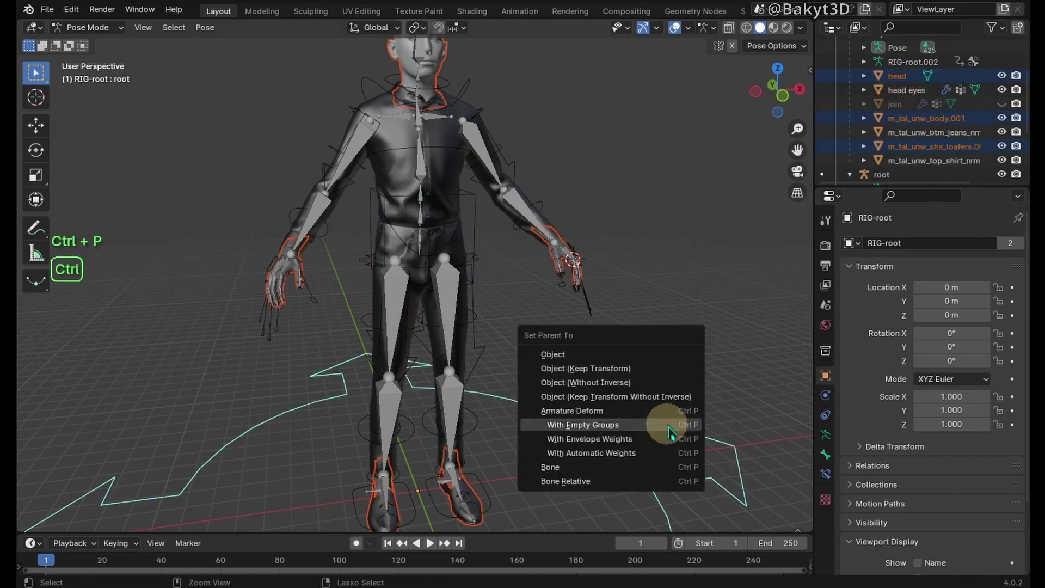
click(636, 453)
shift+middle_drag(636, 453, 646, 47)
scroll(640, 99, up, 2)
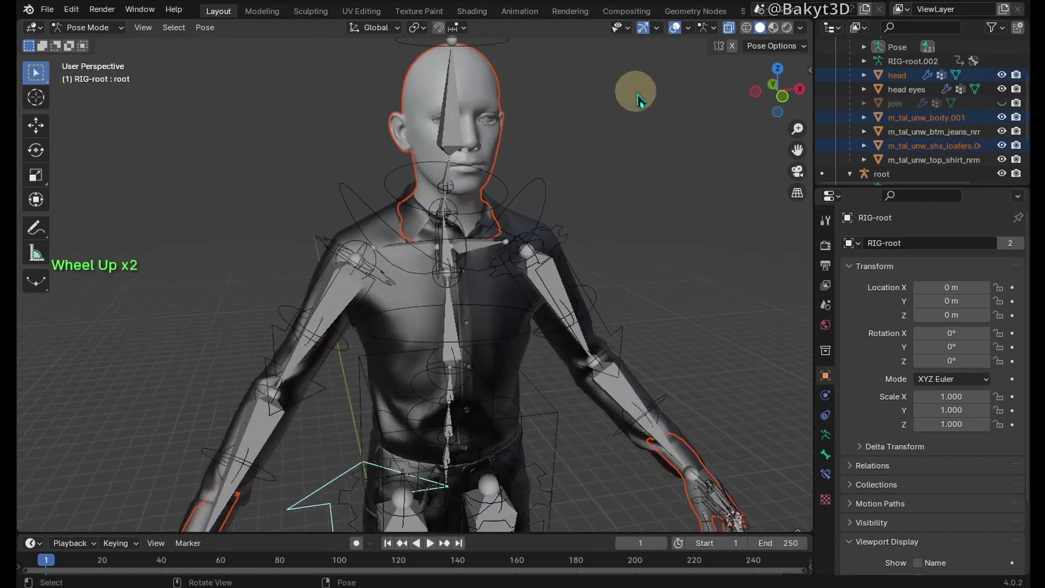
click(113, 29)
click(111, 48)
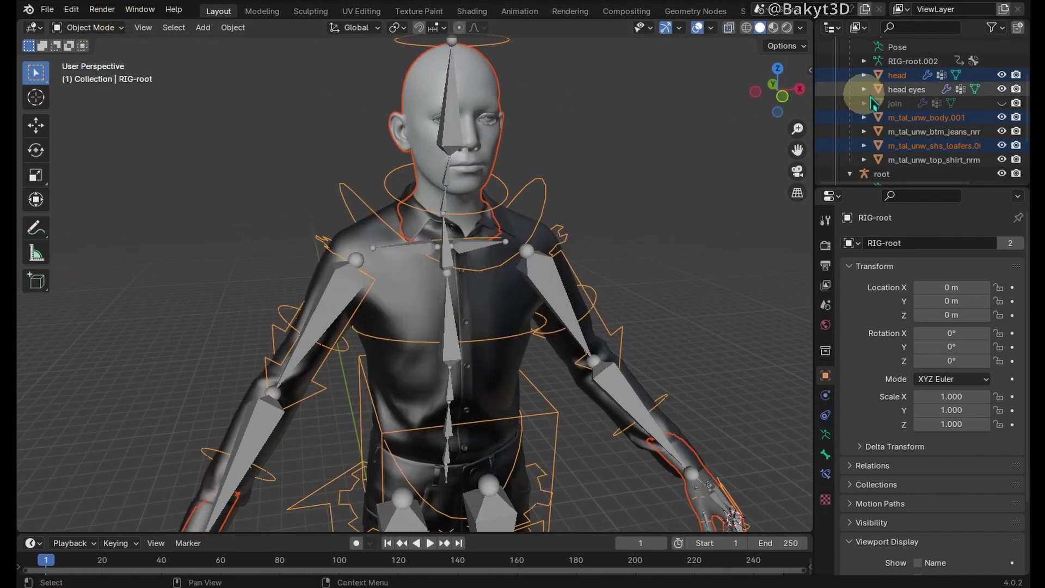
Step: Remove the head eyes' Armature modifier and delete all its vertex groups
click(893, 89)
click(826, 394)
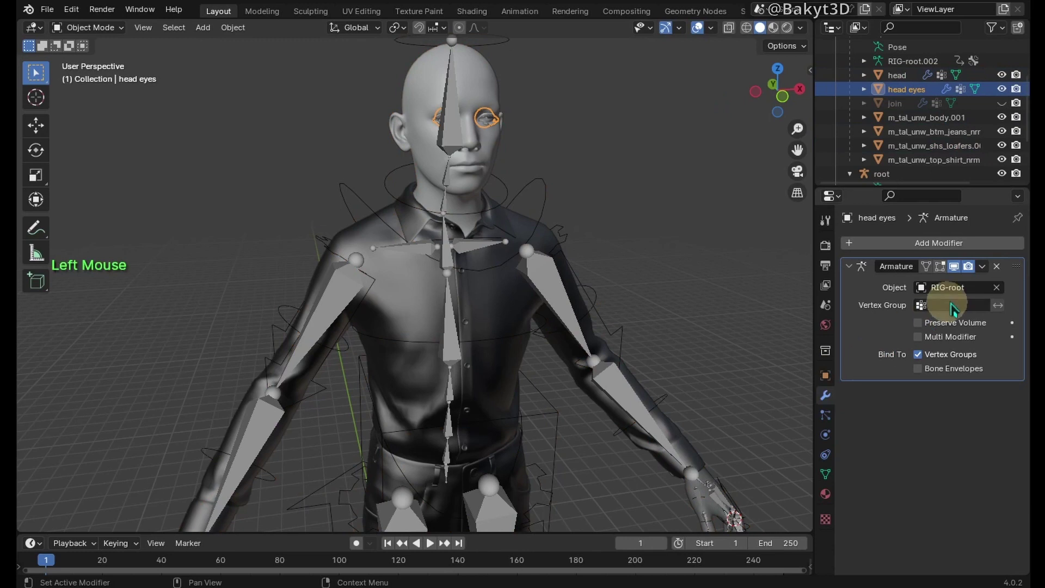
click(996, 267)
click(825, 474)
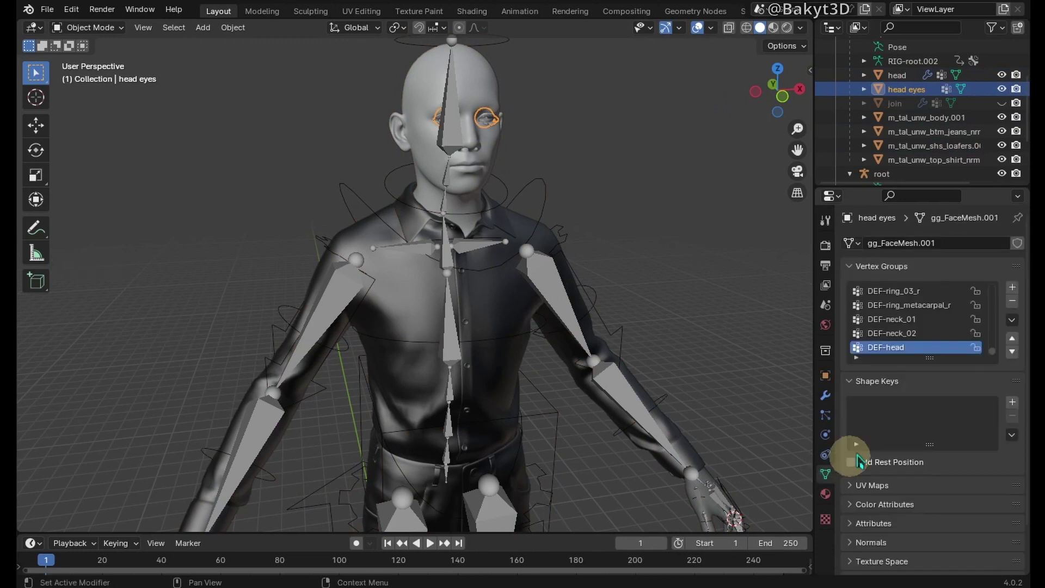
click(1009, 324)
mouse_move(990, 336)
click(853, 338)
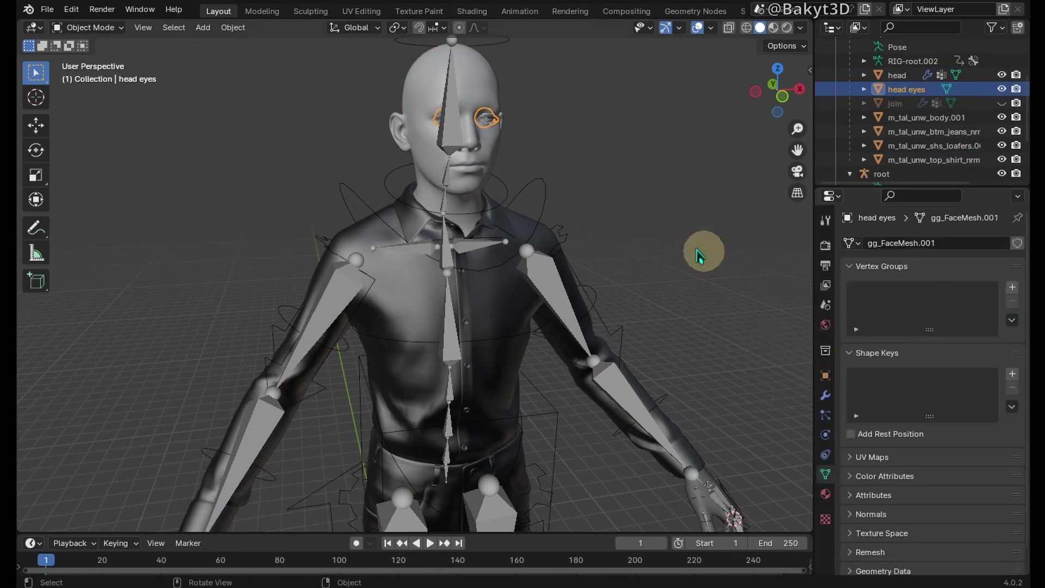
Step: In rig Pose Mode, show the DEF bones and bone-parent the eyes to DEF-head
click(550, 203)
click(89, 28)
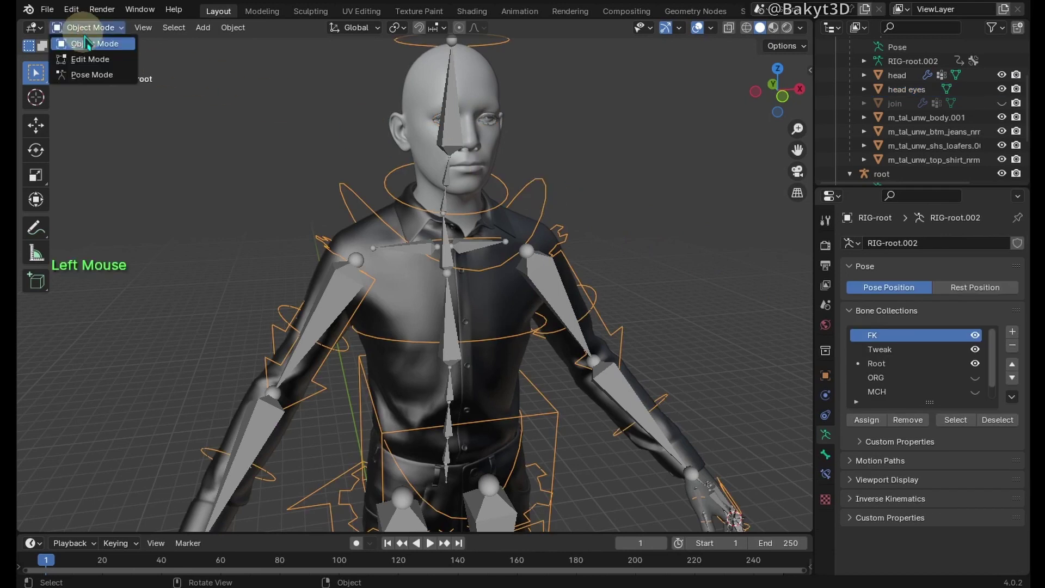
click(84, 77)
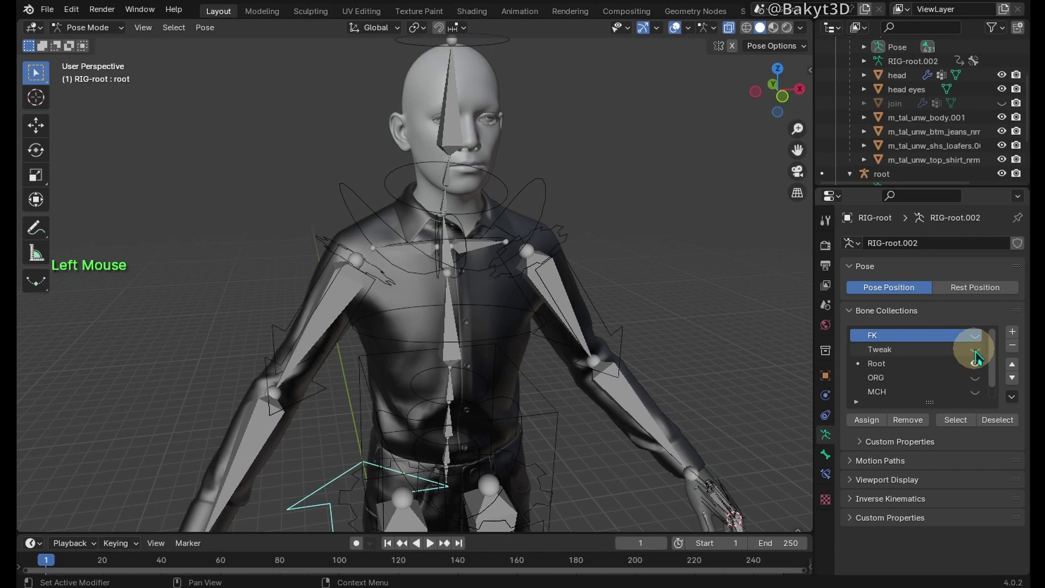
click(976, 392)
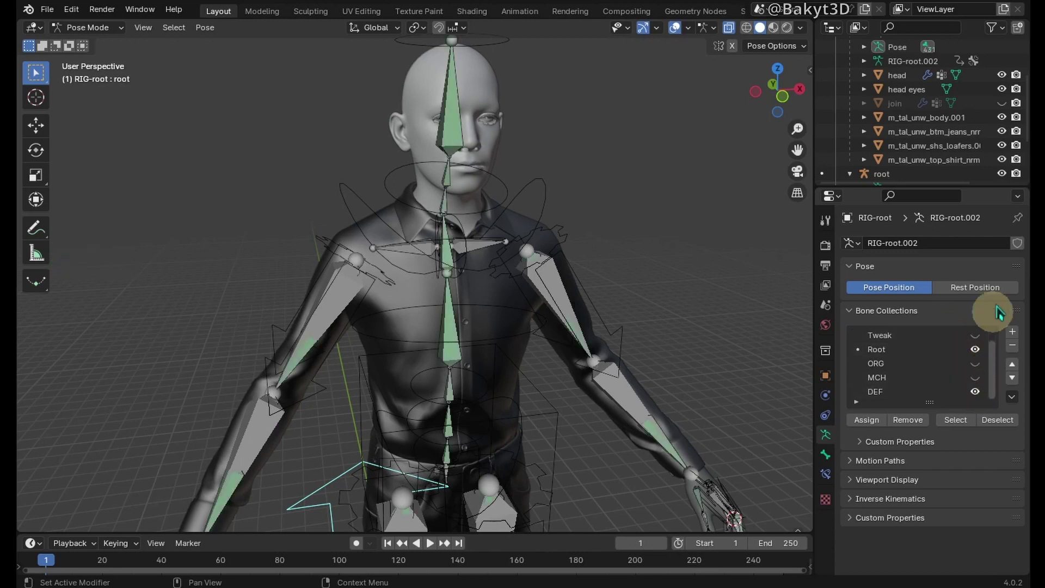
click(1002, 173)
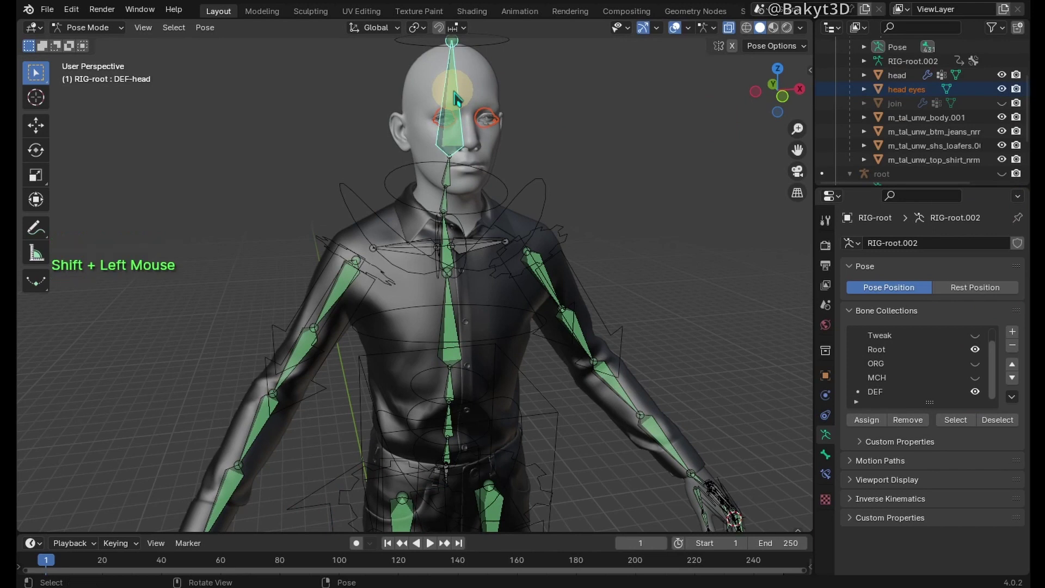
key(ctrl+p)
click(336, 149)
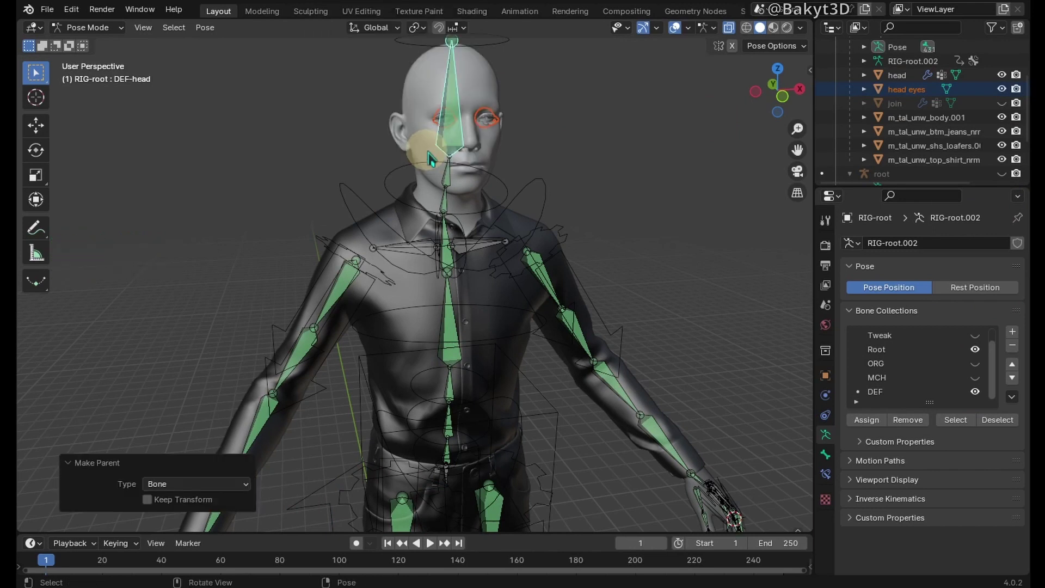
Step: Rotate the chest control slightly, then start rotating the head control
click(522, 196)
key(r)
key(x)
key(y)
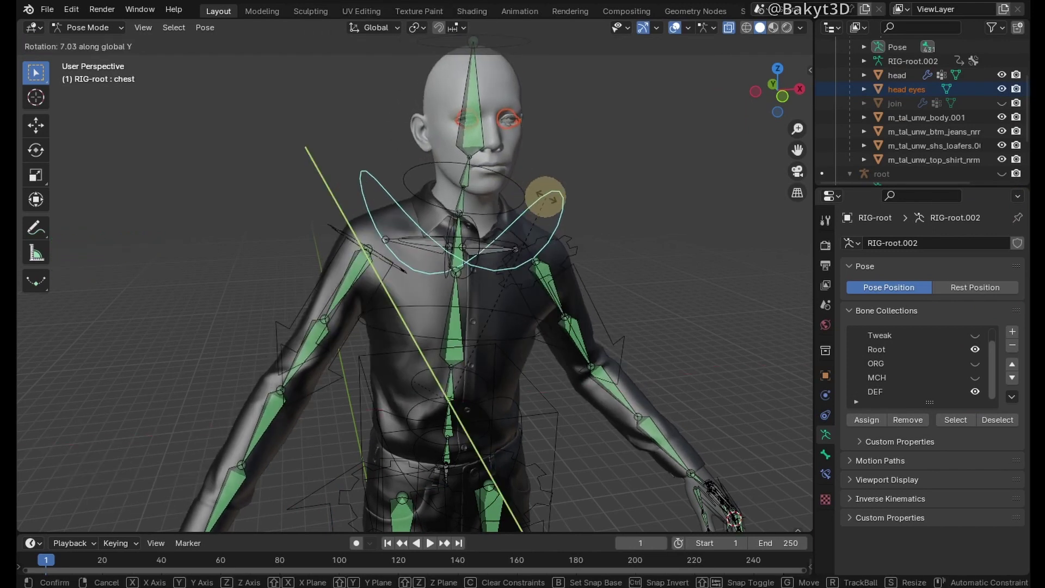
key(z)
click(499, 196)
click(490, 39)
key(r)
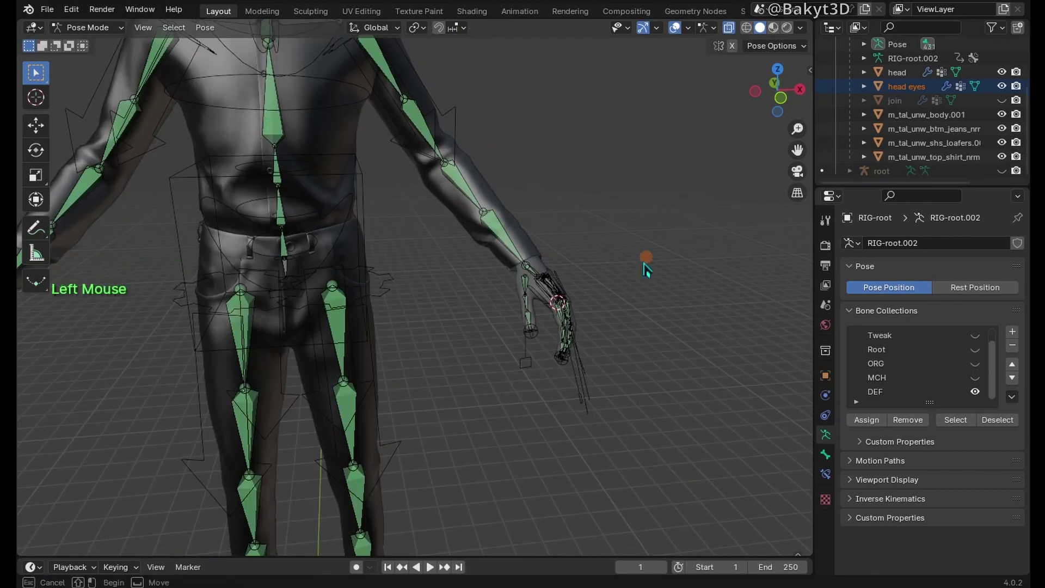
Step: Scale the finger controls to 0.665 and rotate them to curl the fingers
middle_drag(646, 267, 525, 341)
key(s)
click(461, 475)
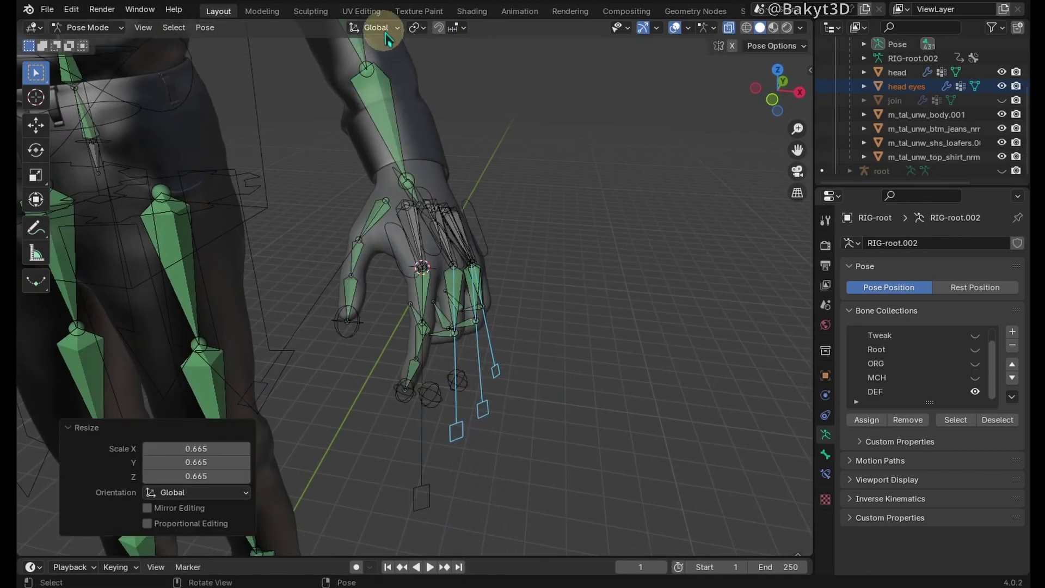
key(r)
click(427, 299)
Step: Further scale the finger controls and rotate one around its own X axis
key(s)
click(327, 368)
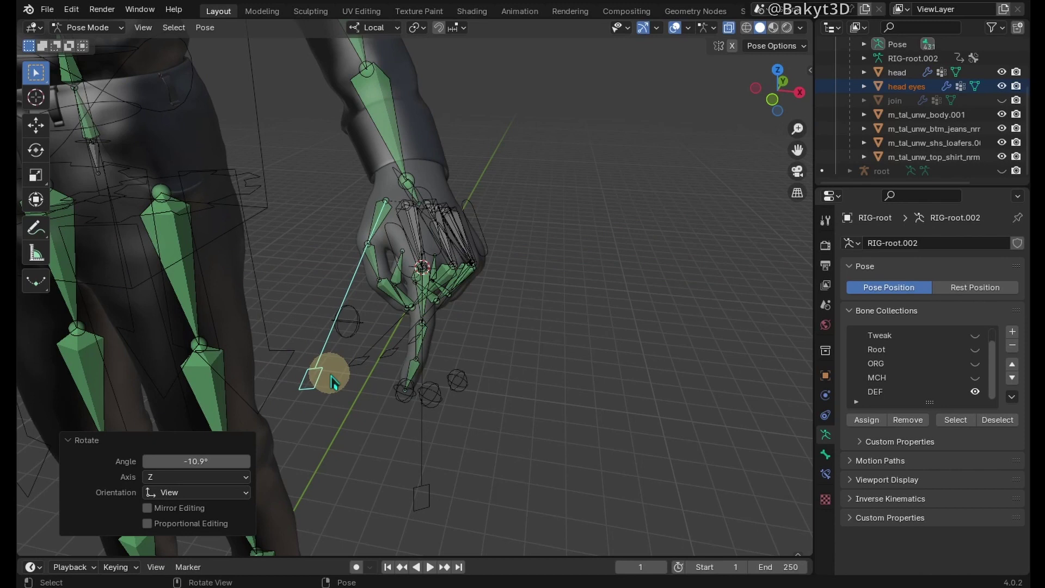
key(s)
click(528, 422)
key(r)
key(x)
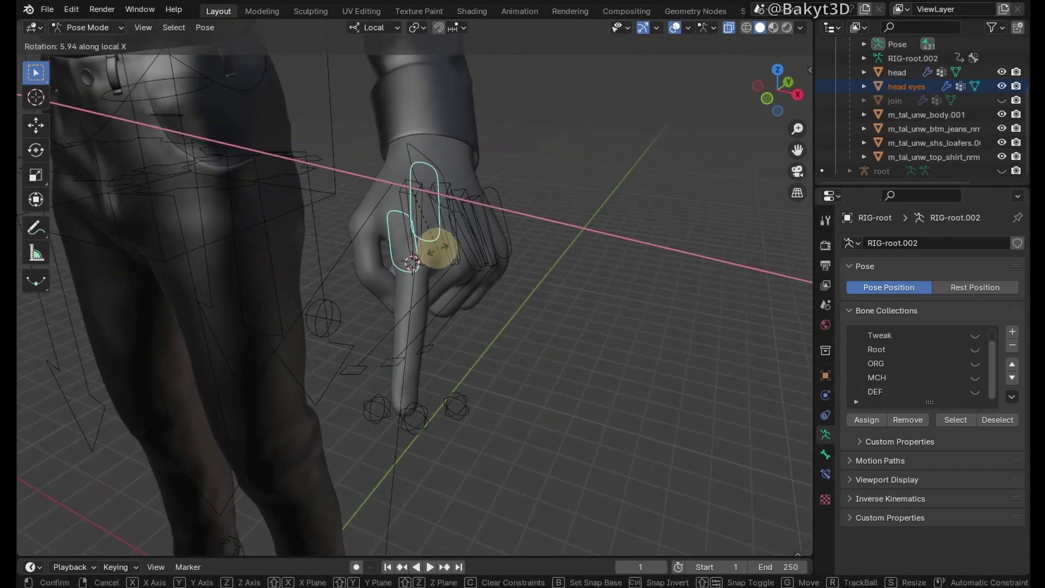
click(443, 260)
middle_drag(442, 260, 514, 245)
key(r)
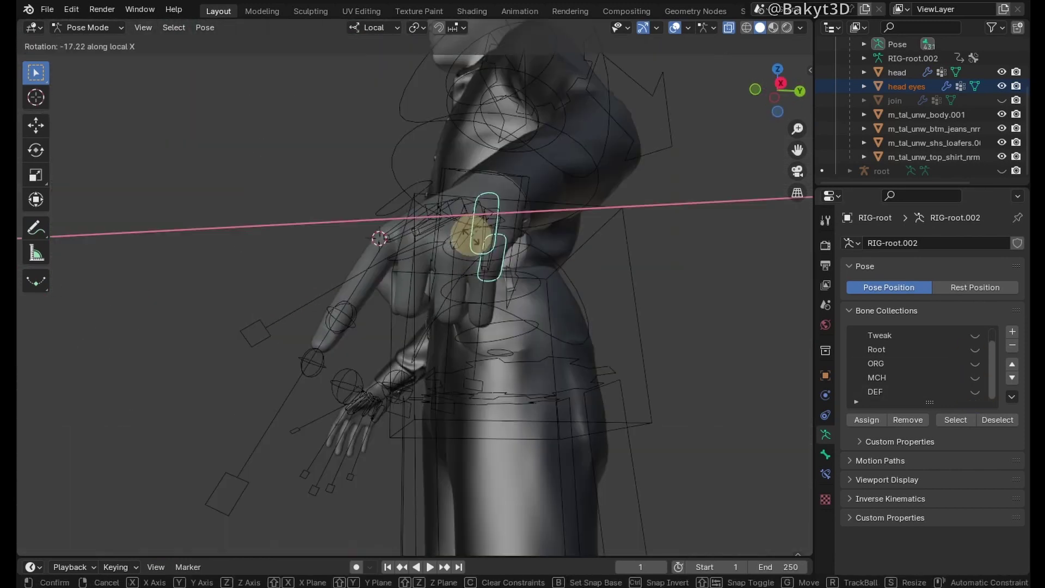